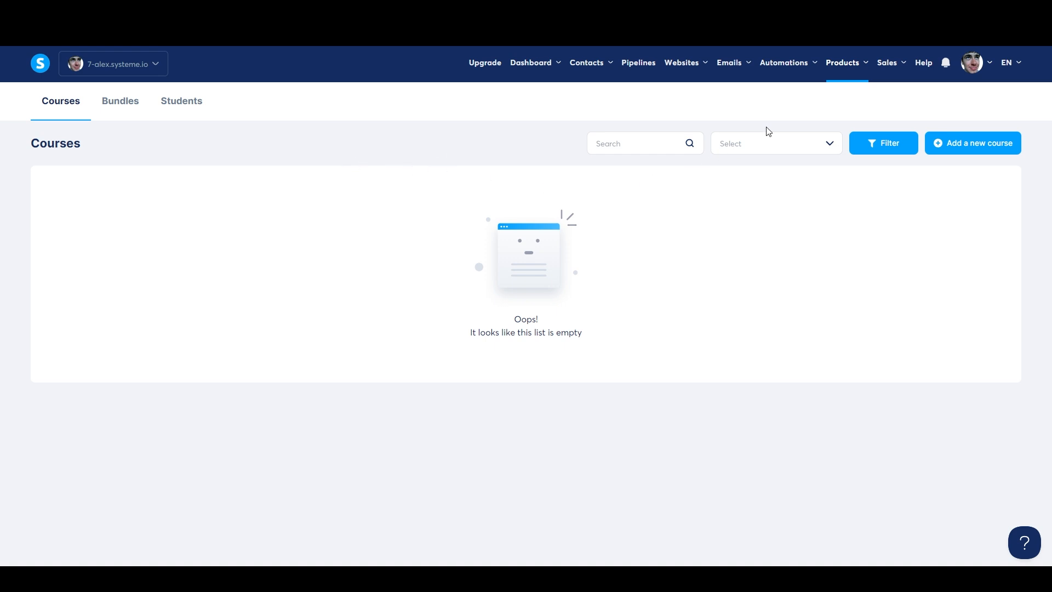
- Start a new course named "Attitude of Gratitude" in the Courses area, keeping the default domain
{"action": "mouse_move", "coordinate": [844, 71]}
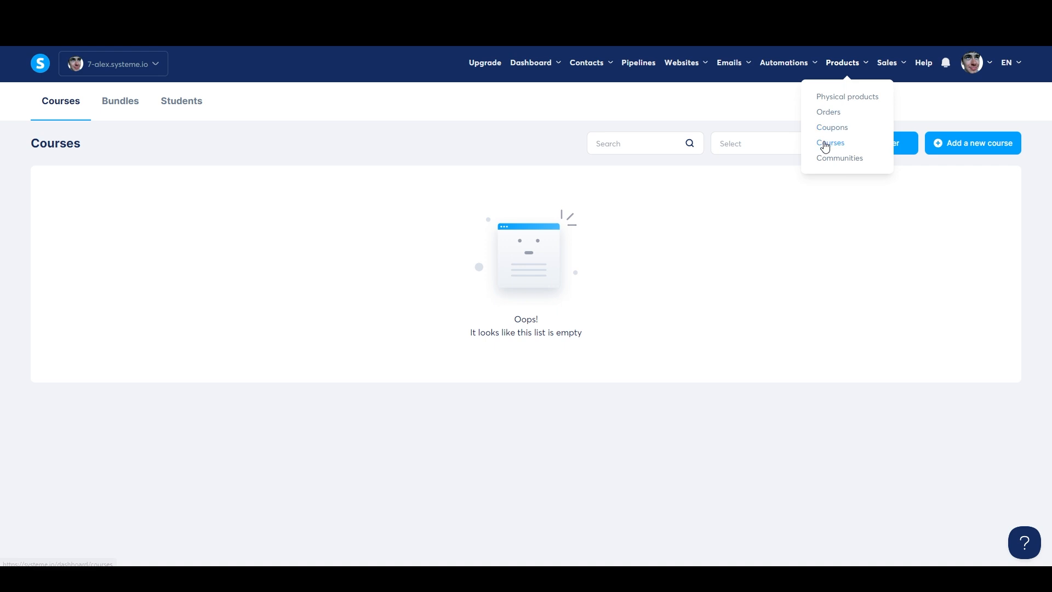
{"action": "left_click", "coordinate": [826, 143]}
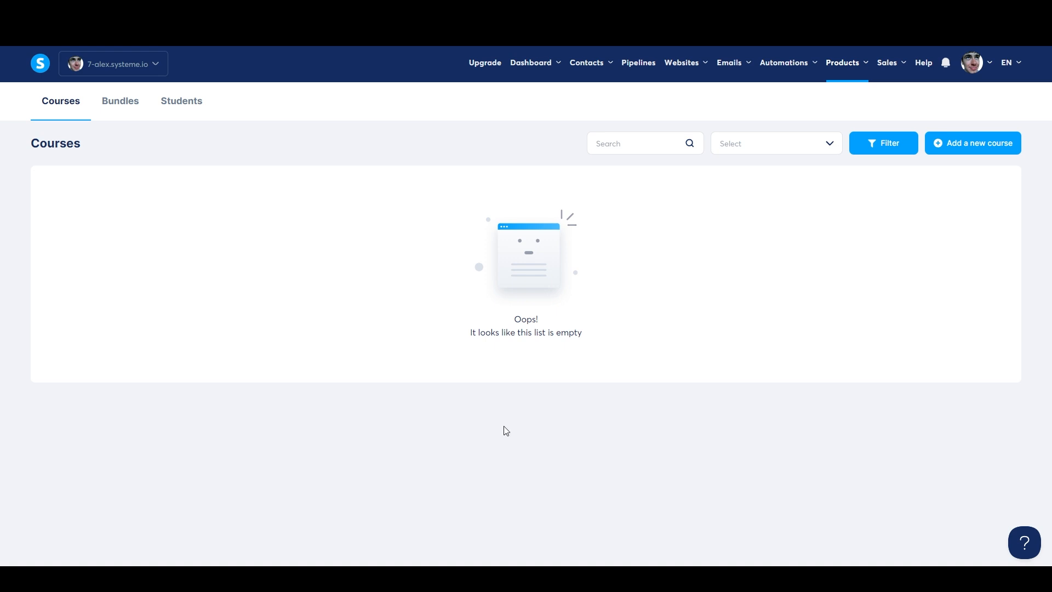
{"action": "mouse_move", "coordinate": [844, 77]}
{"action": "left_click", "coordinate": [961, 149]}
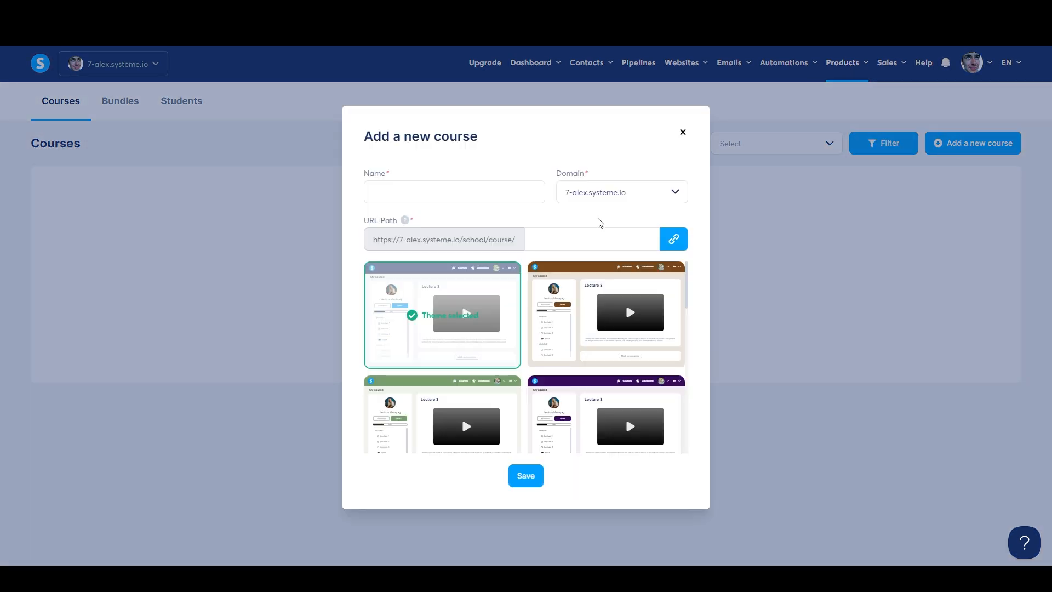
{"action": "type", "text": "A"}
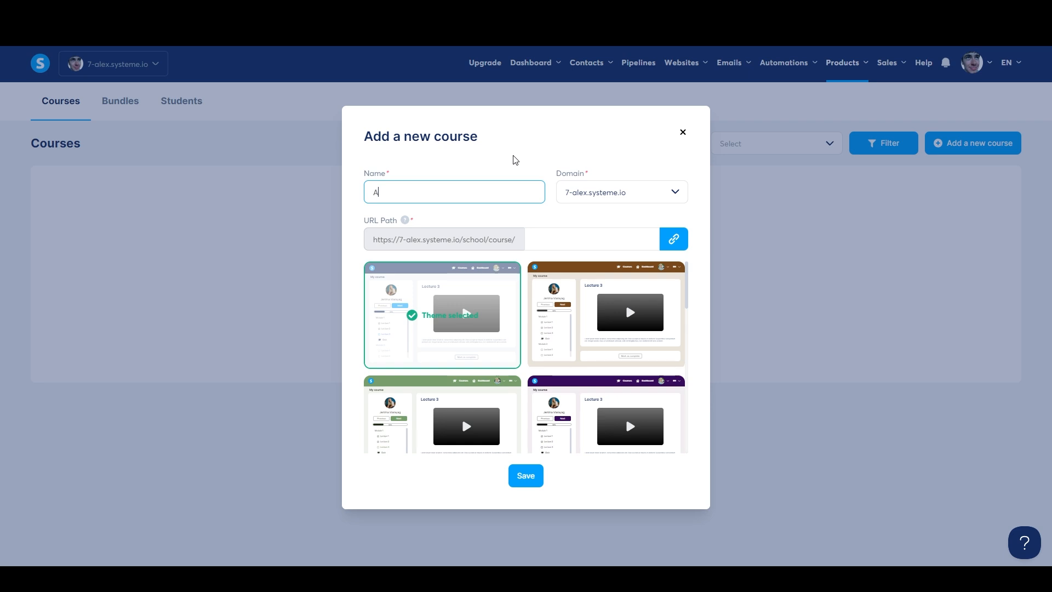
{"action": "type", "text": "ttitude of Gratitude"}
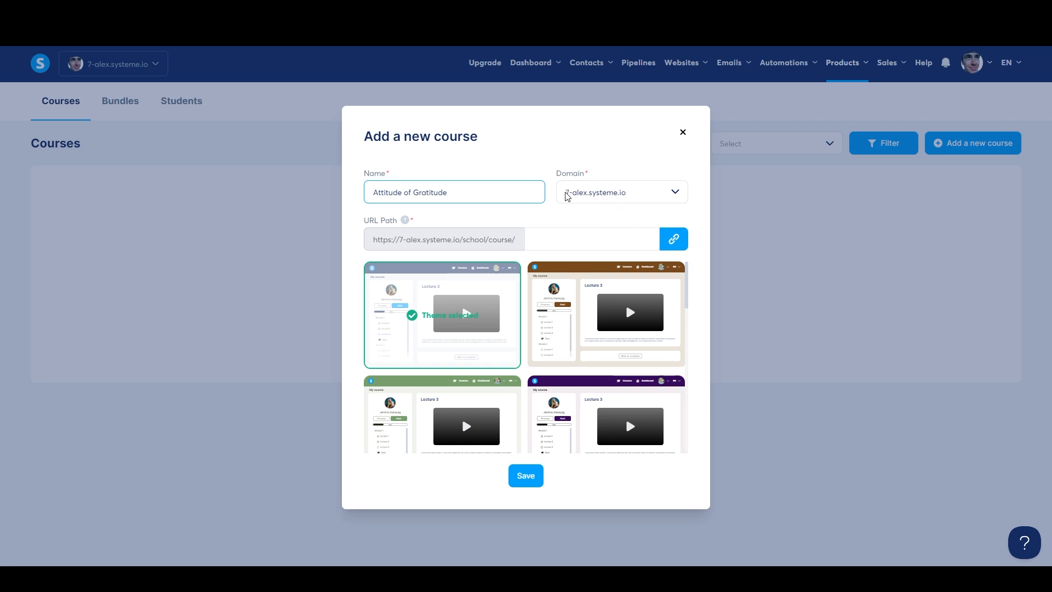
{"action": "left_click", "coordinate": [608, 198]}
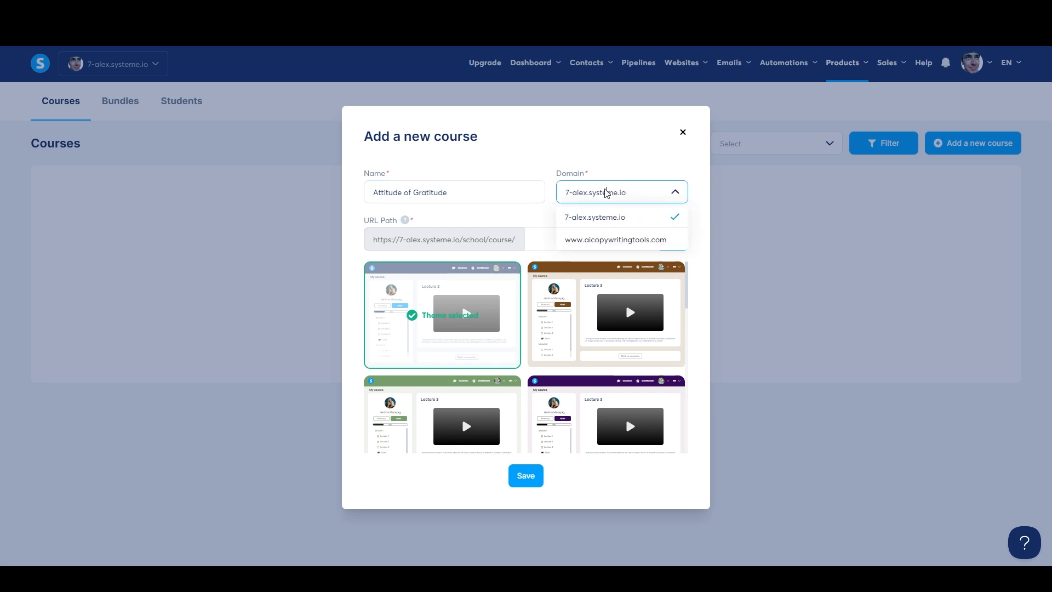
{"action": "left_click", "coordinate": [628, 148]}
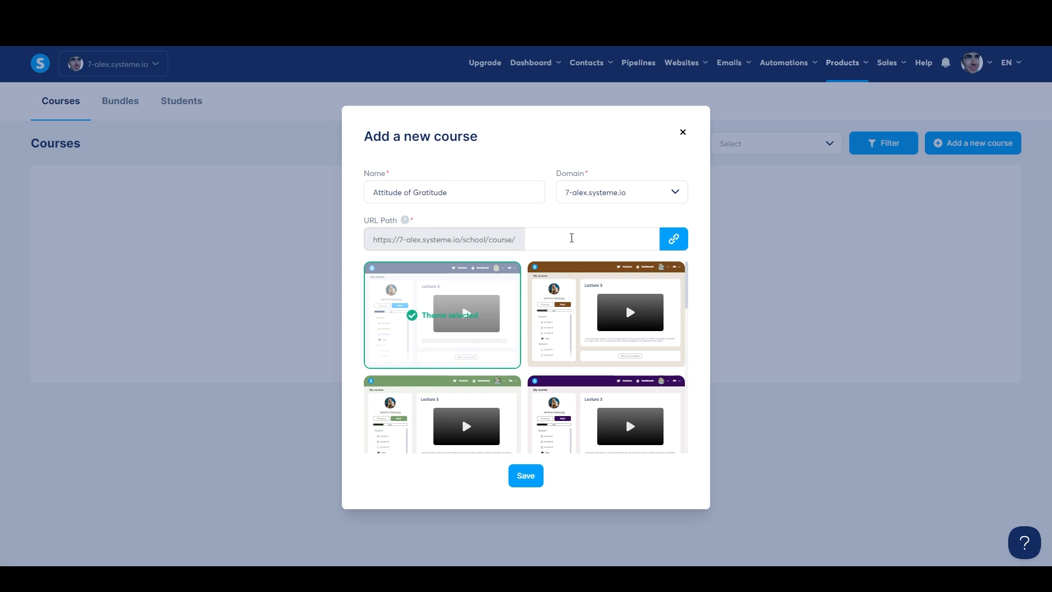
- Give the new course the URL path "gratitude" and the purple theme, and save it
{"action": "left_click", "coordinate": [572, 237]}
{"action": "type", "text": "gratitude"}
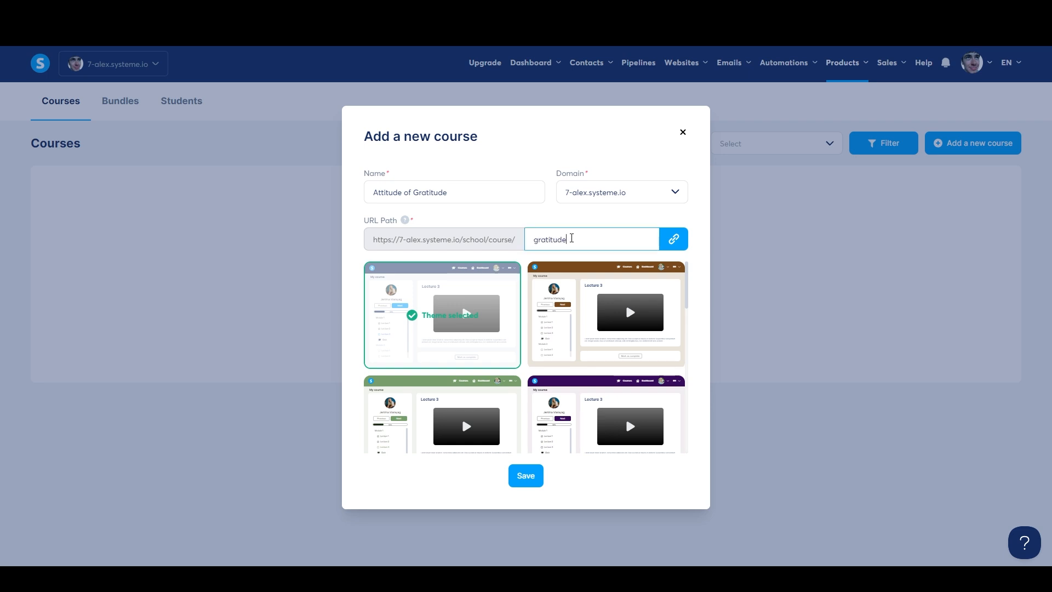
{"action": "left_click", "coordinate": [613, 215]}
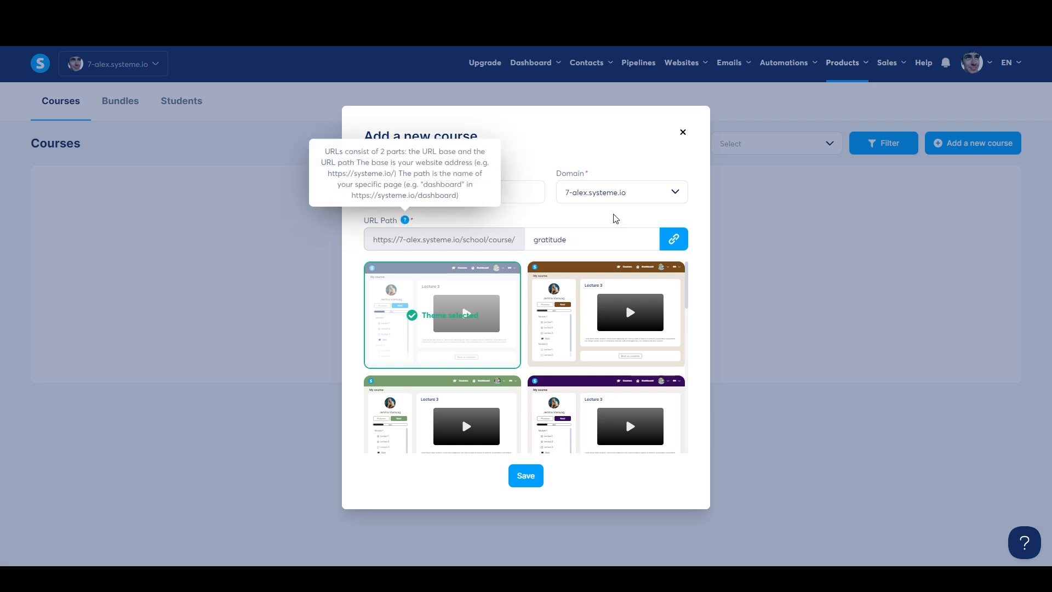
{"action": "left_click", "coordinate": [698, 276]}
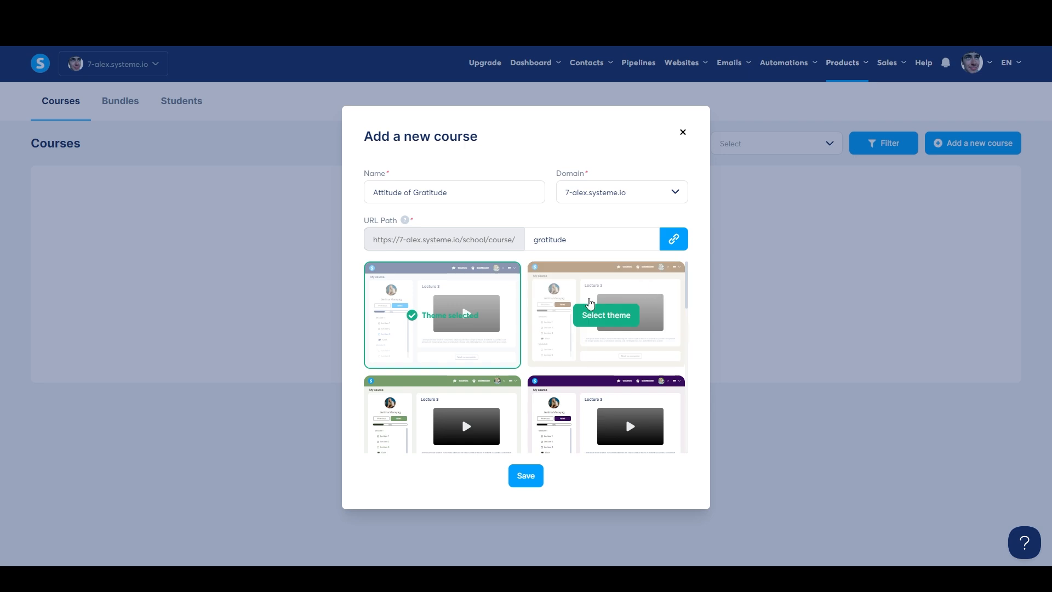
{"action": "scroll", "coordinate": [598, 313], "scroll_direction": "down", "scroll_amount": 6}
{"action": "scroll", "coordinate": [581, 334], "scroll_direction": "down", "scroll_amount": 5}
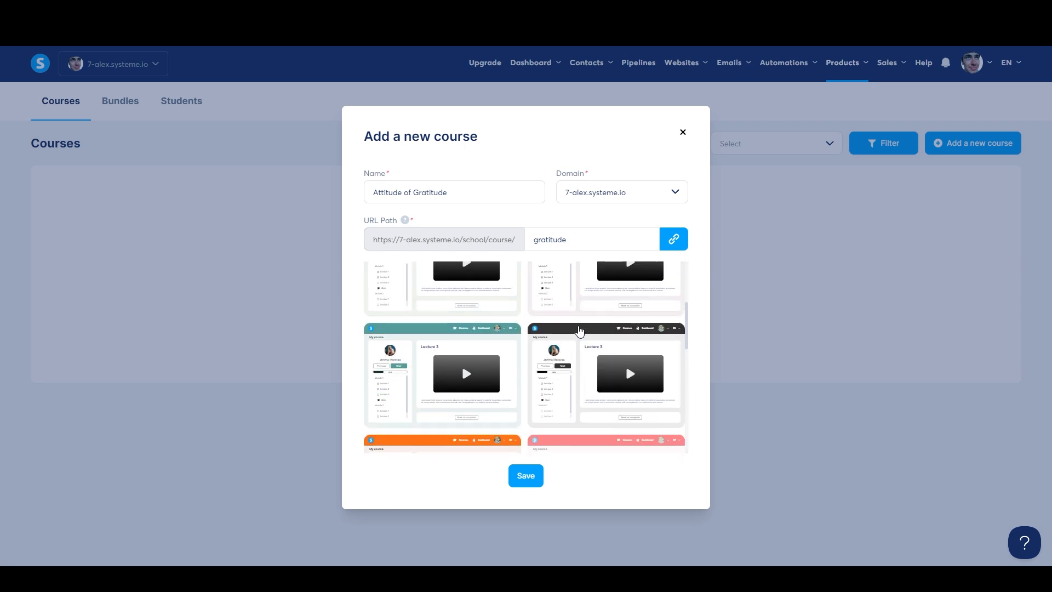
{"action": "left_click", "coordinate": [597, 377]}
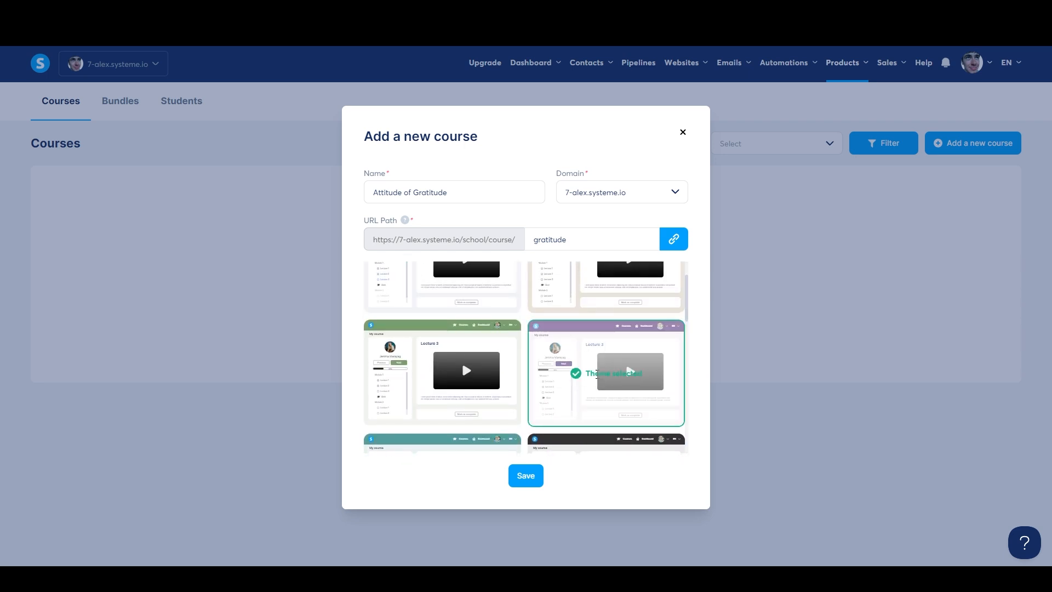
{"action": "left_click", "coordinate": [524, 476]}
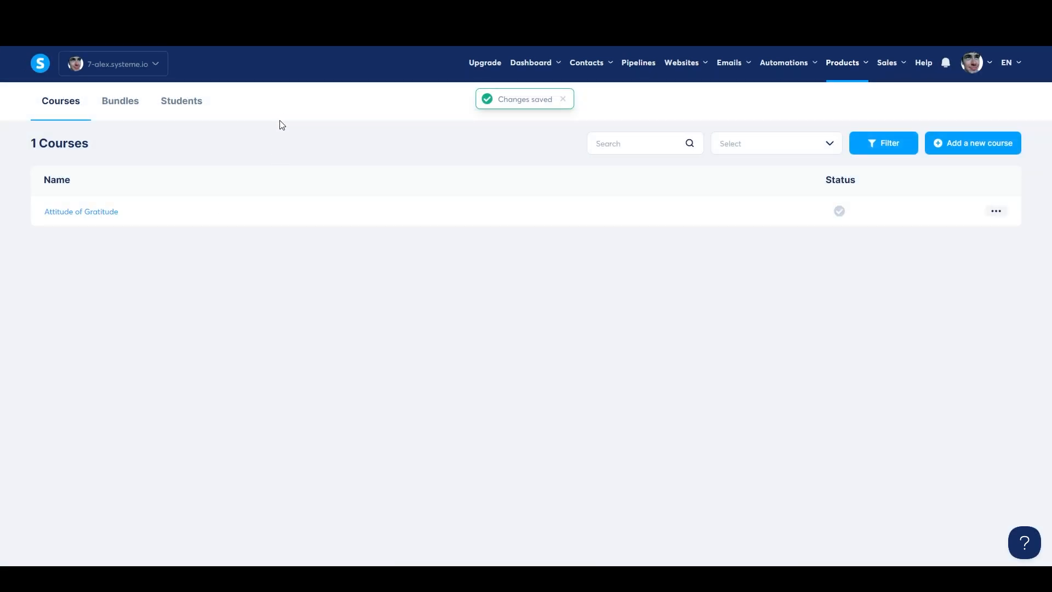
- Open the settings of the Attitude of Gratitude course and fill in the instructor's name
{"action": "left_click", "coordinate": [996, 211]}
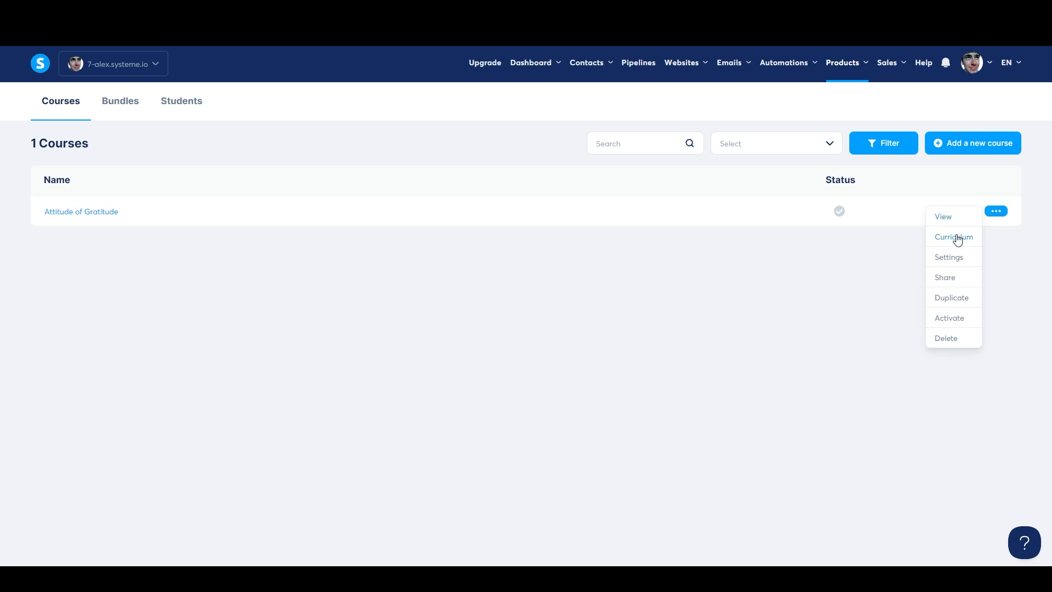
{"action": "left_click", "coordinate": [950, 258]}
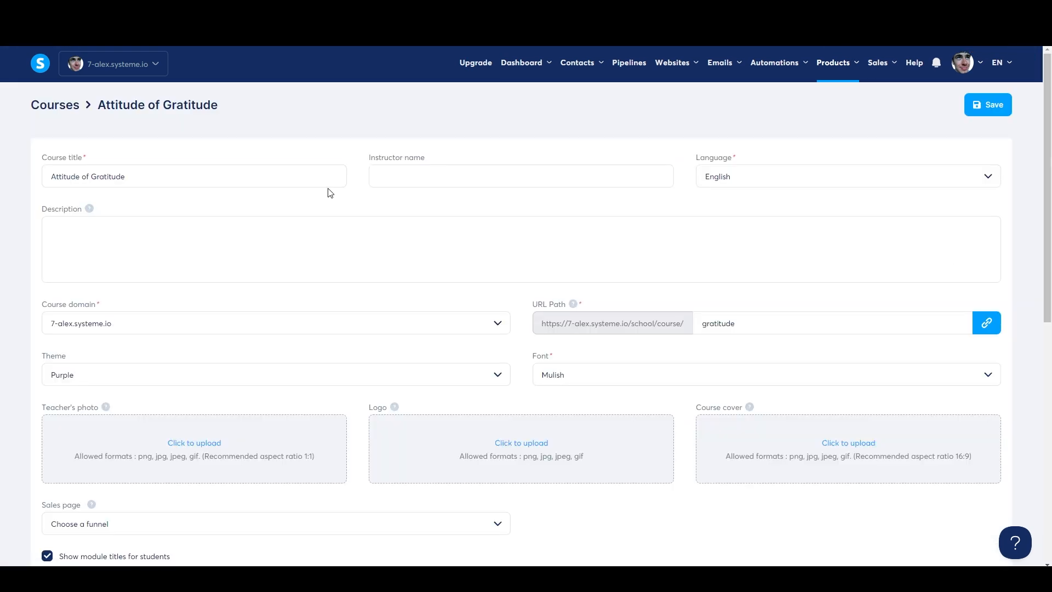
{"action": "left_click", "coordinate": [467, 177]}
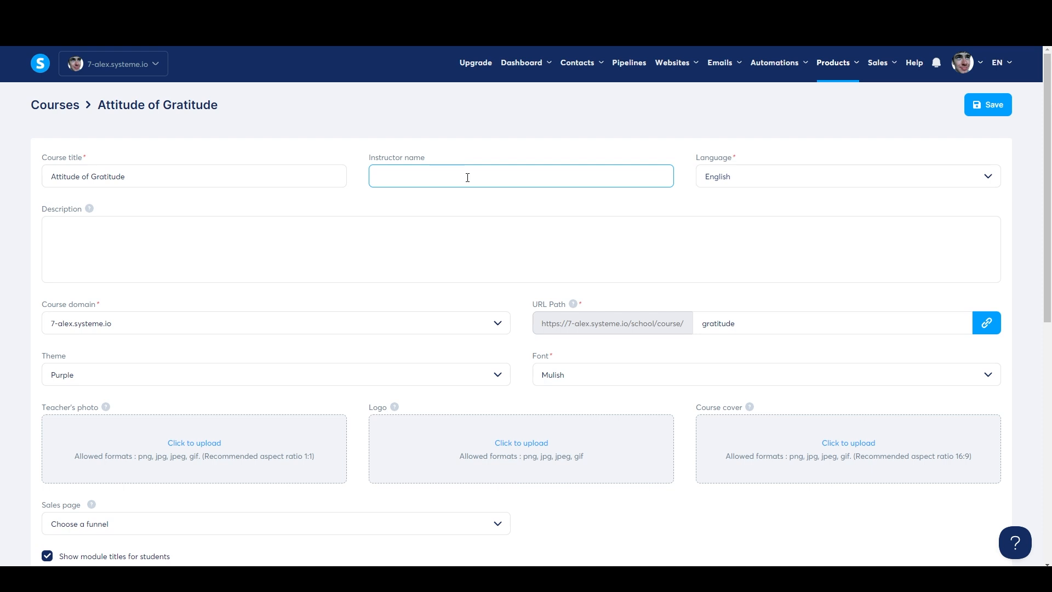
{"action": "type", "text": "Alex"}
{"action": "left_click", "coordinate": [365, 209]}
- Review the remaining course settings, from theme, images and sales page to embedded code and certification
{"action": "scroll", "coordinate": [419, 207], "scroll_direction": "down", "scroll_amount": 3}
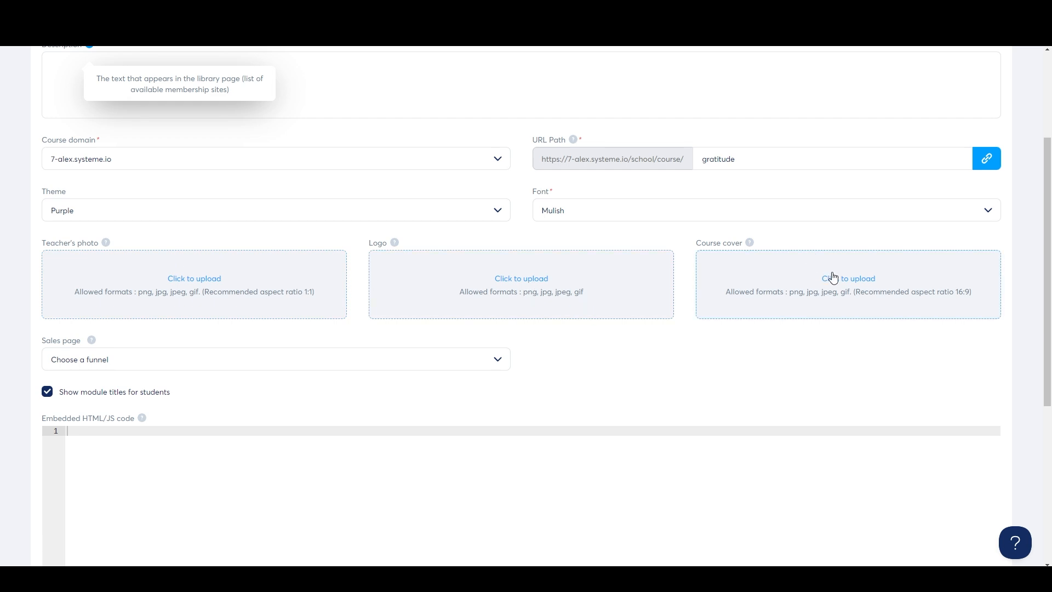
{"action": "scroll", "coordinate": [787, 282], "scroll_direction": "down", "scroll_amount": 2}
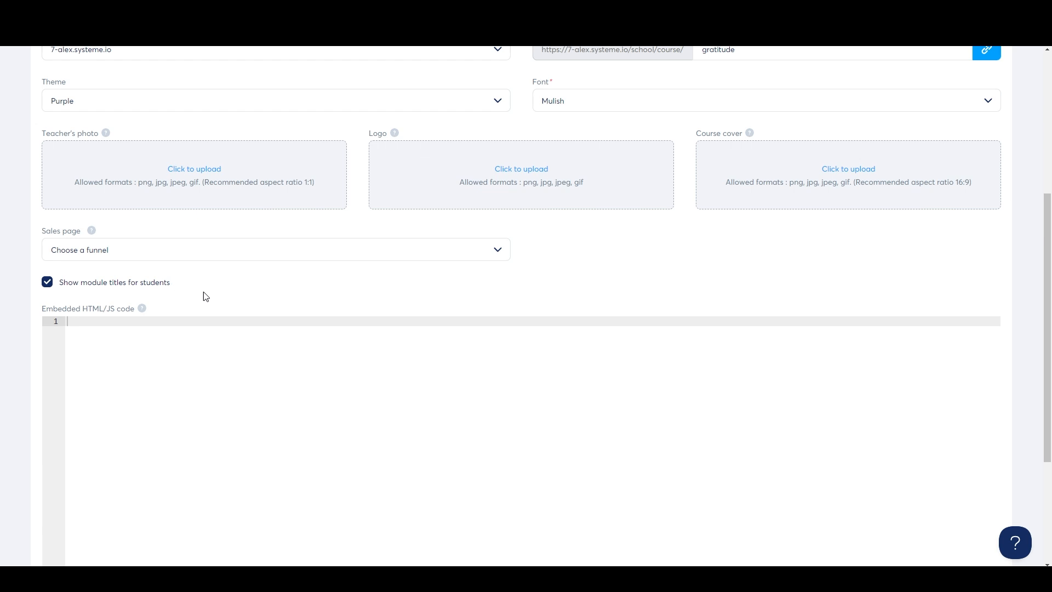
{"action": "scroll", "coordinate": [278, 291], "scroll_direction": "down", "scroll_amount": 3}
{"action": "scroll", "coordinate": [286, 355], "scroll_direction": "down", "scroll_amount": 1}
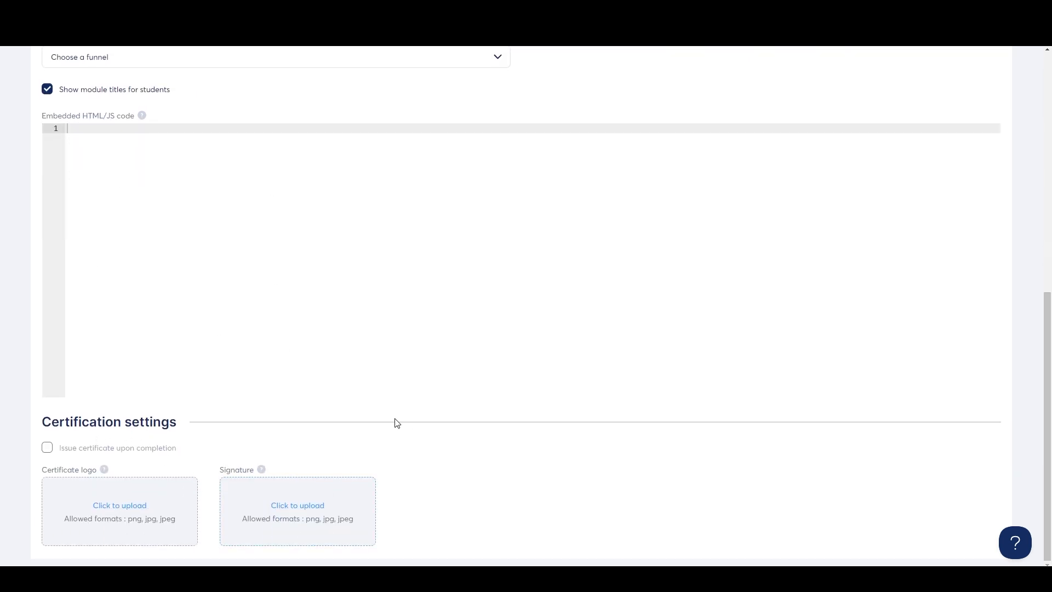
{"action": "scroll", "coordinate": [410, 420], "scroll_direction": "up", "scroll_amount": 8}
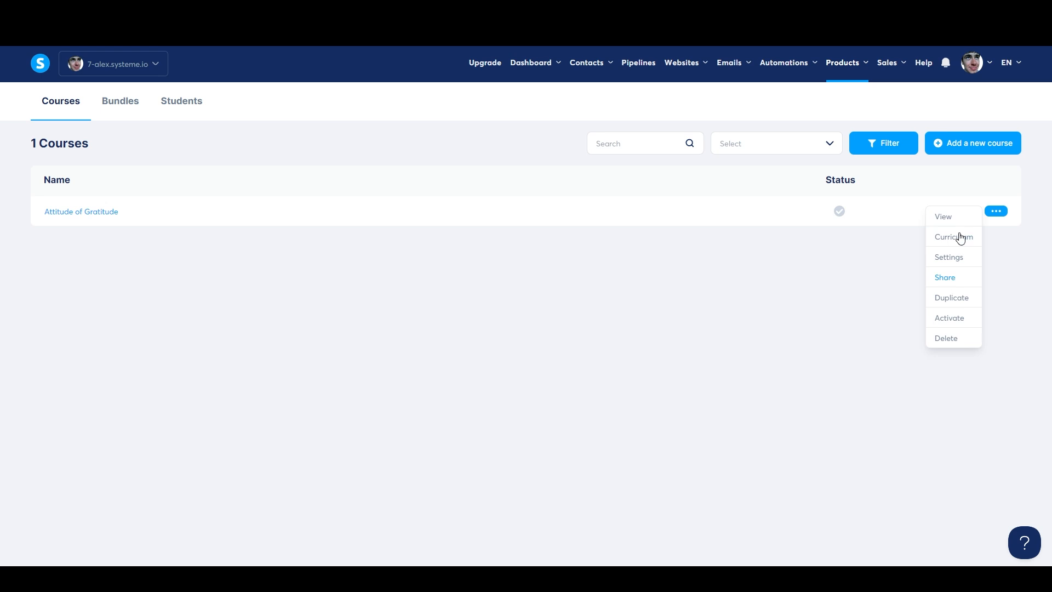
- Create a module named "Introduction to Gratitude" in the curriculum of the Attitude of Gratitude course
{"action": "left_click", "coordinate": [94, 216]}
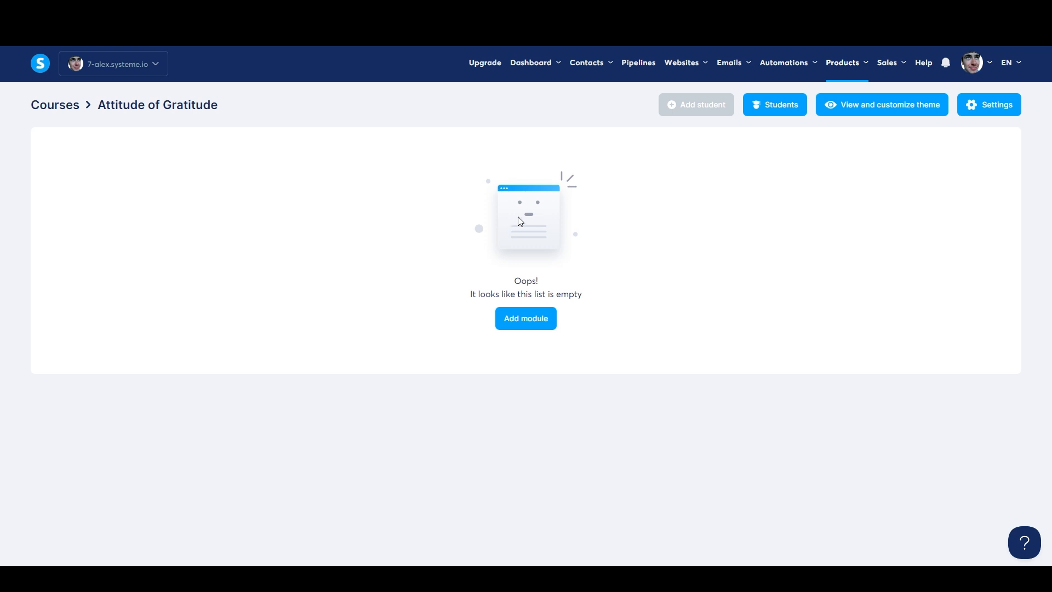
{"action": "left_click", "coordinate": [517, 318]}
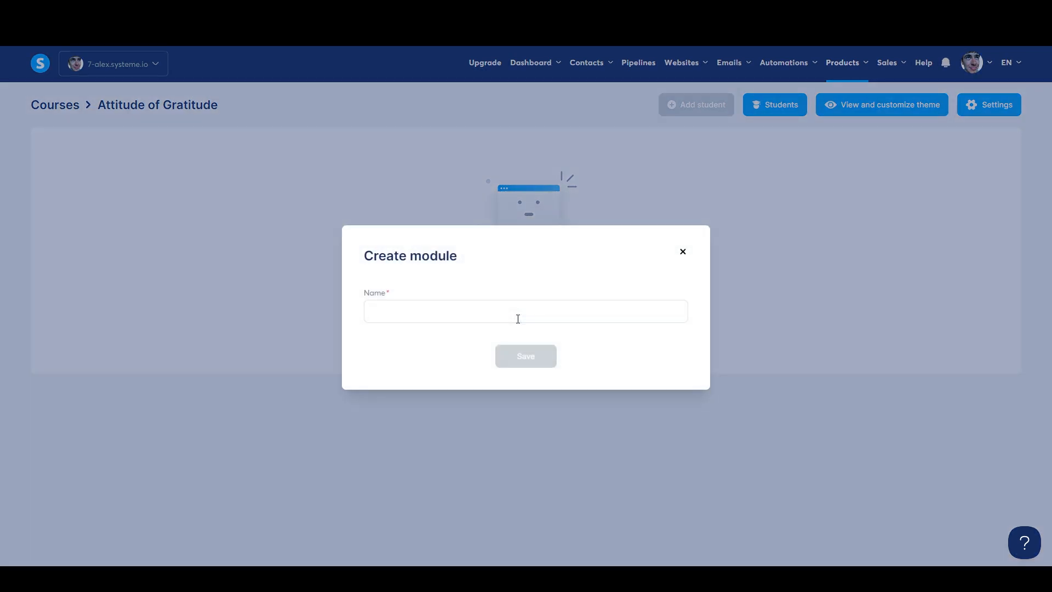
{"action": "left_click", "coordinate": [484, 310]}
{"action": "type", "text": "IN"}
{"action": "key", "text": "BackSpace"}
{"action": "key", "text": "BackSpace"}
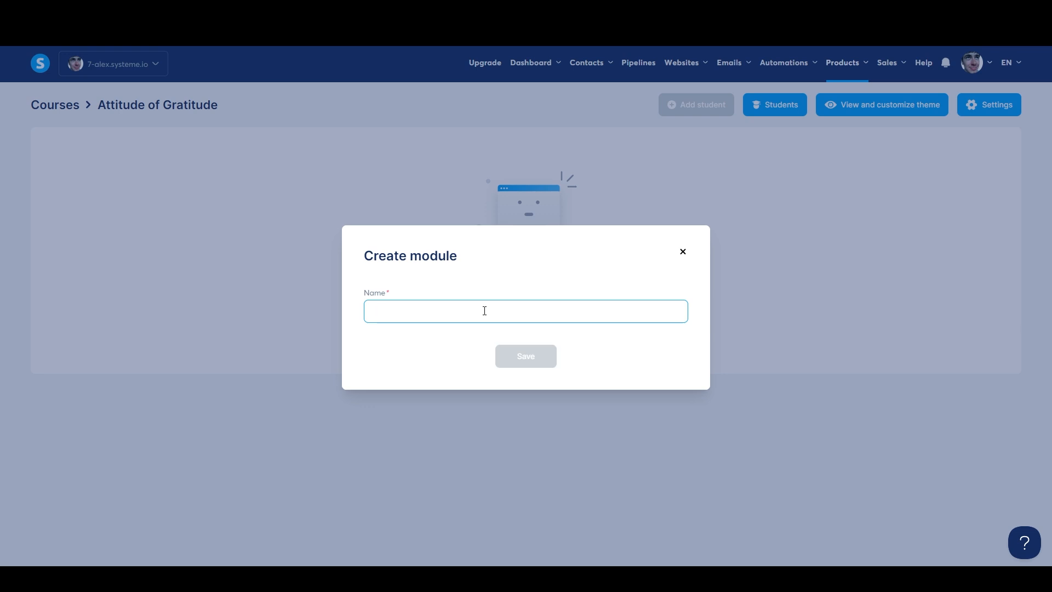
{"action": "type", "text": "Introduct"}
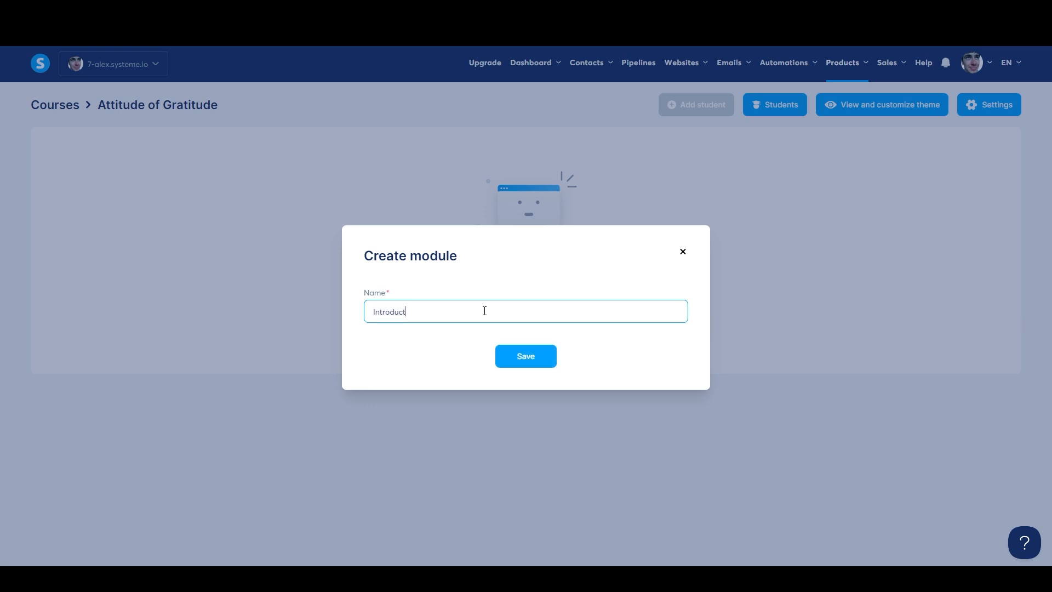
{"action": "type", "text": "ion to Grattidue"}
{"action": "key", "text": "BackSpace"}
{"action": "key", "text": "BackSpace"}
{"action": "key", "text": "BackSpace"}
{"action": "key", "text": "BackSpace"}
{"action": "key", "text": "BackSpace"}
{"action": "type", "text": "itude"}
{"action": "key", "text": "Return"}
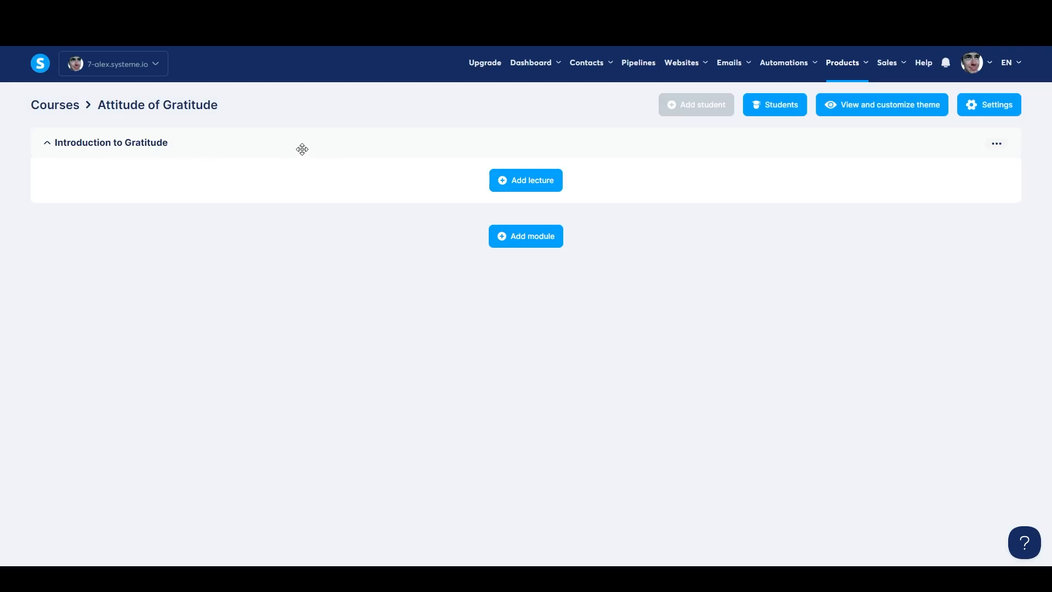
- Look at the Introduction to Gratitude module's settings and its other options, including quiz creation, without changing anything
{"action": "left_click", "coordinate": [1000, 146]}
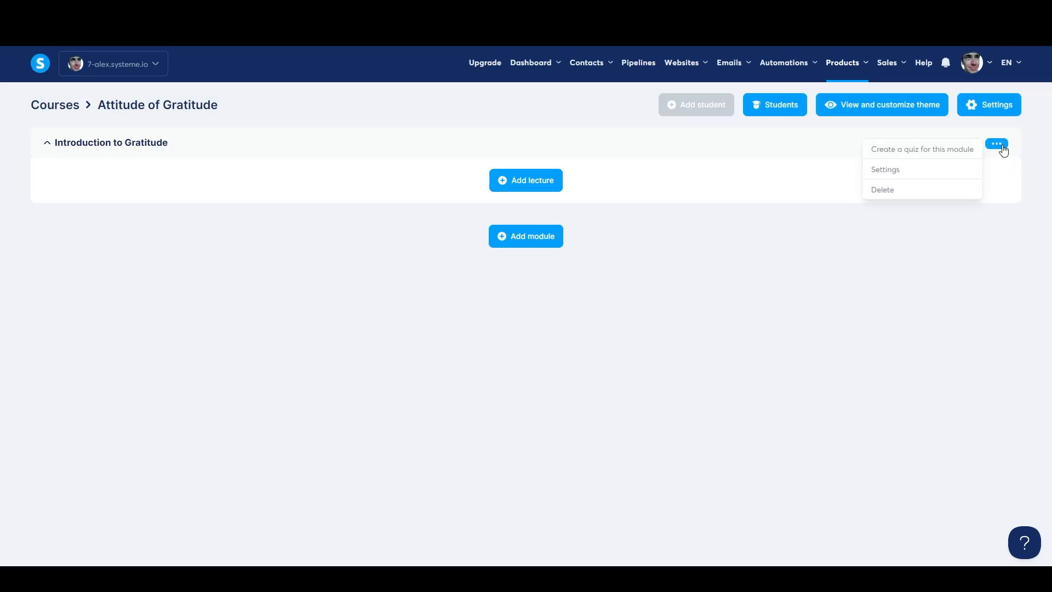
{"action": "left_click", "coordinate": [881, 169]}
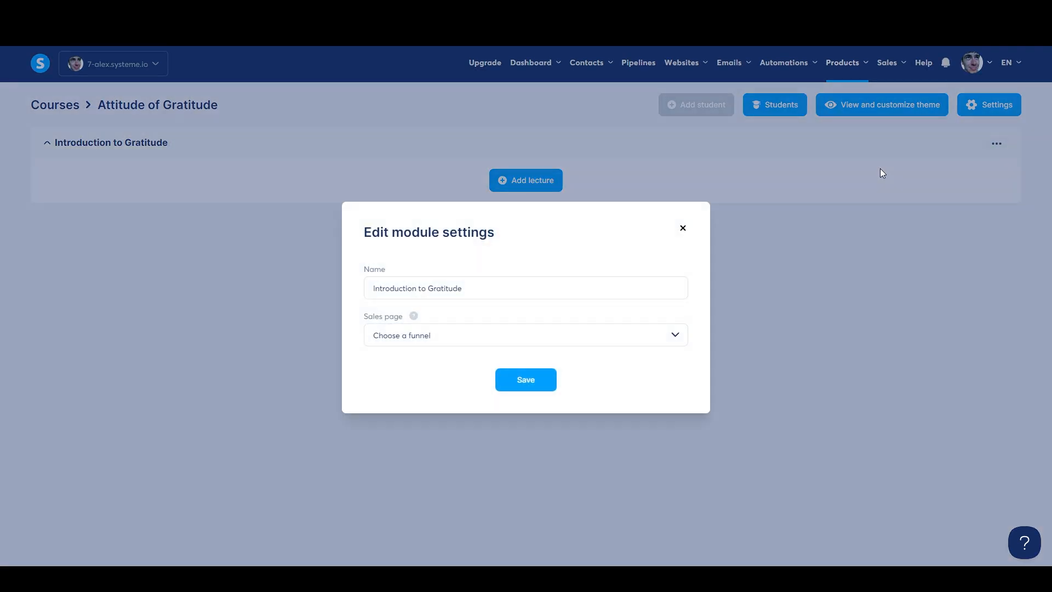
{"action": "left_click", "coordinate": [684, 232]}
{"action": "left_click", "coordinate": [996, 145]}
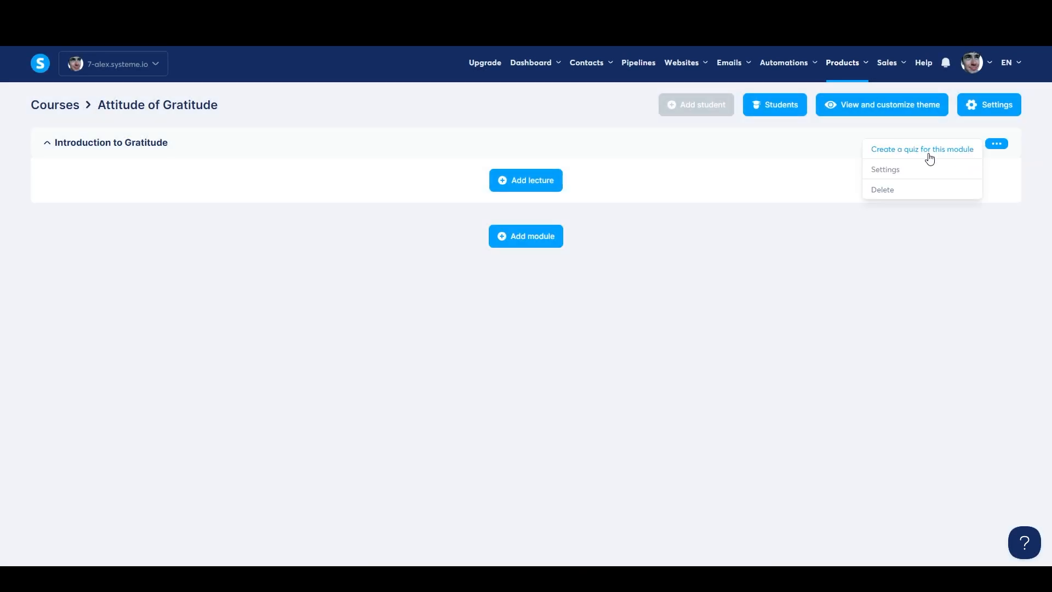
{"action": "left_click", "coordinate": [694, 141]}
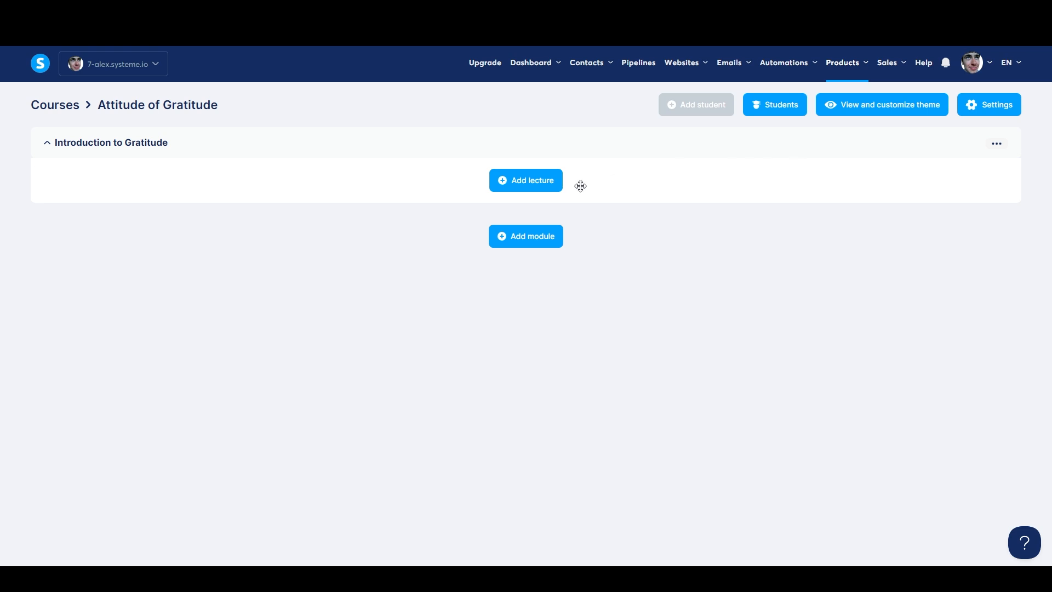
- Add a lecture named "How to Use This Course" to the module, with delay 0, comments off and the preselected template
{"action": "left_click", "coordinate": [538, 184]}
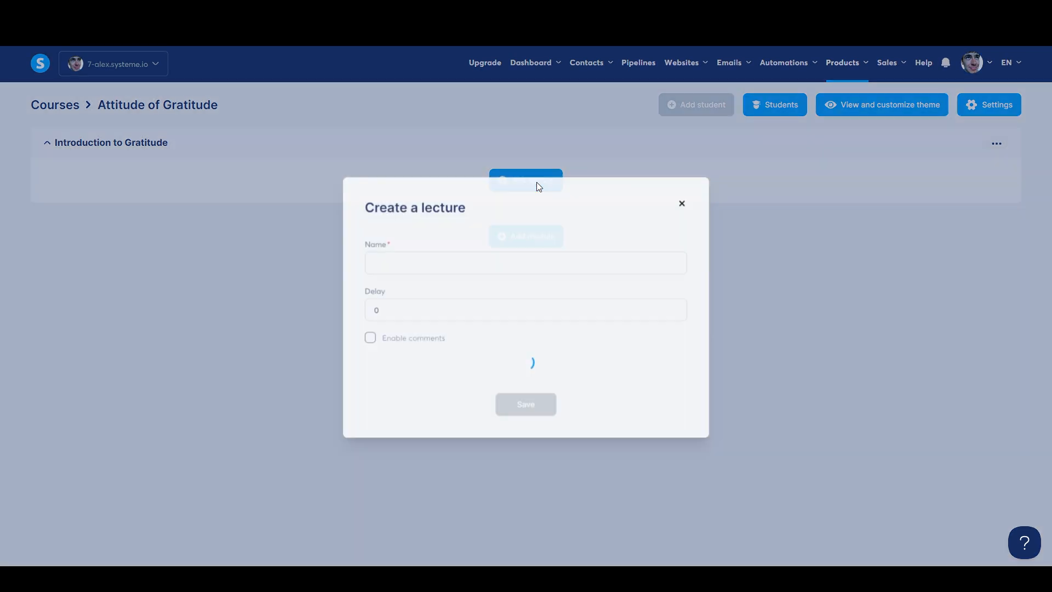
{"action": "left_click", "coordinate": [449, 155]}
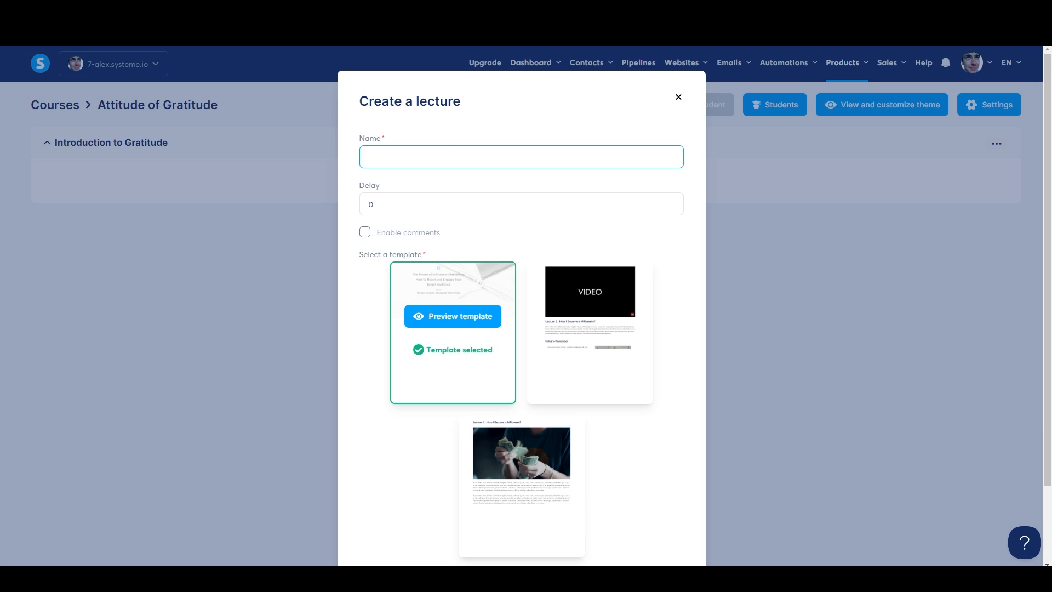
{"action": "type", "text": "How to Use This Course"}
{"action": "left_click", "coordinate": [411, 195]}
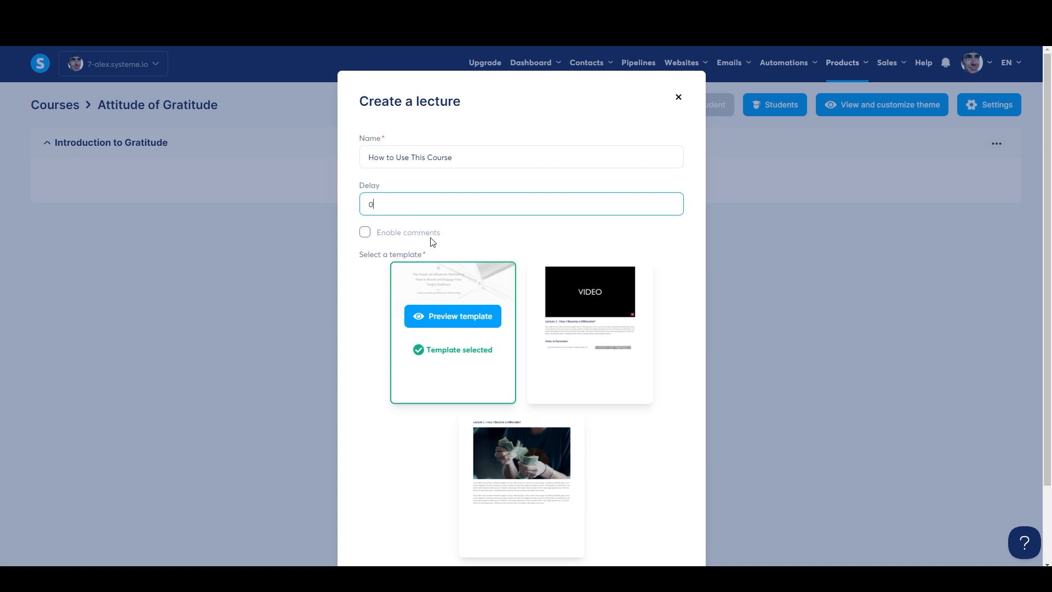
{"action": "left_click", "coordinate": [592, 236]}
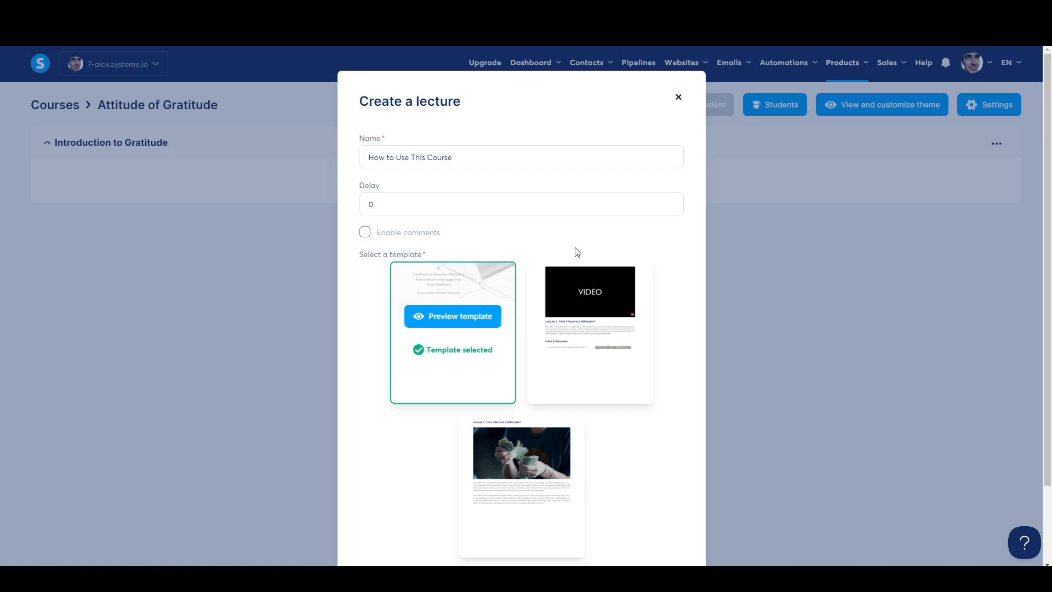
{"action": "left_click", "coordinate": [527, 510]}
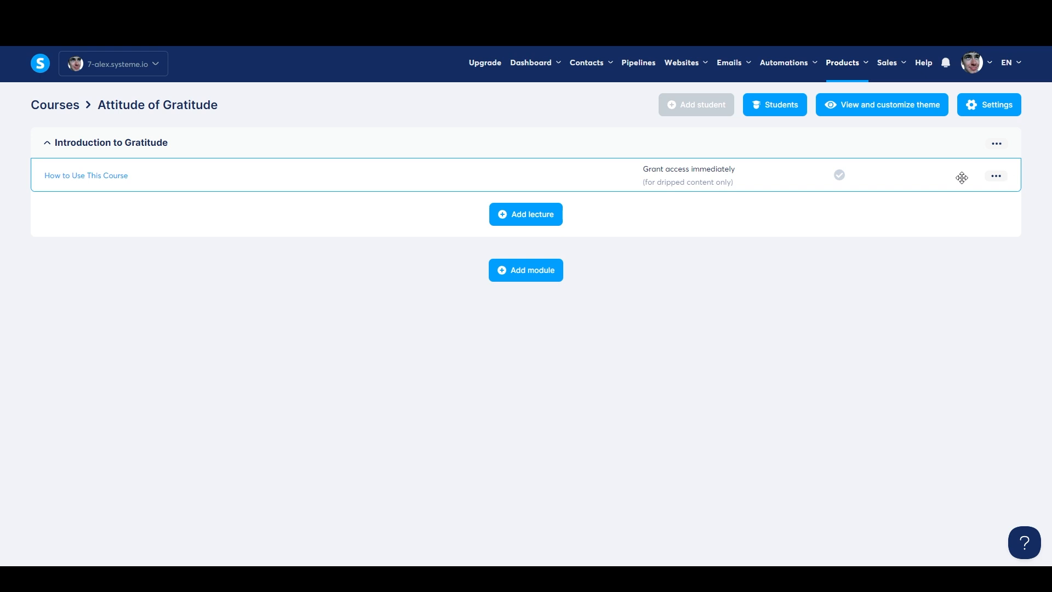
- Open the How to Use This Course lecture for editing and replace its headline with "Intro to Gratitude: How to Use This Course"
{"action": "left_click", "coordinate": [994, 177]}
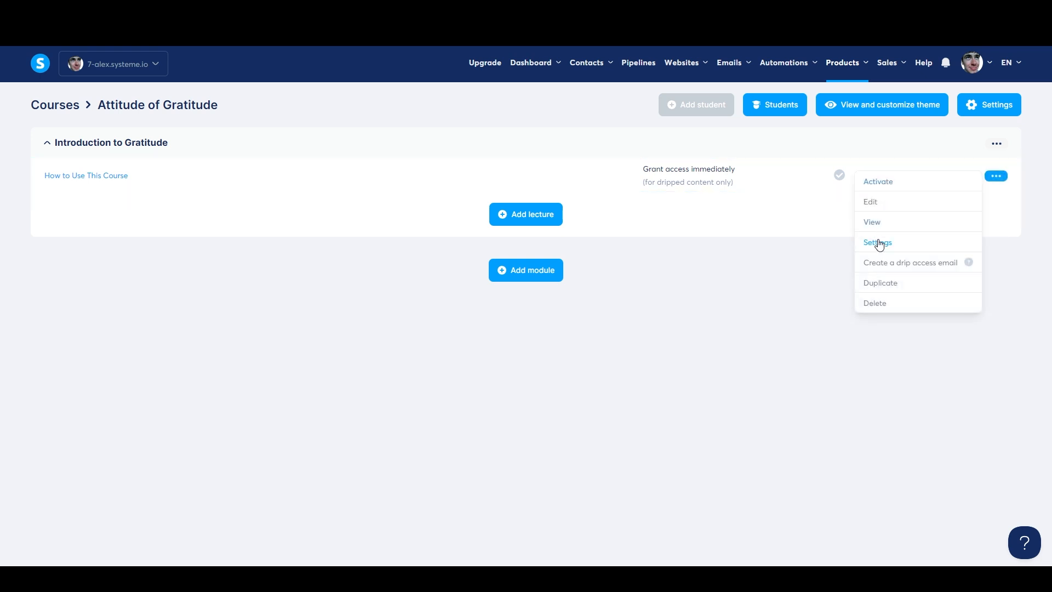
{"action": "left_click", "coordinate": [871, 204]}
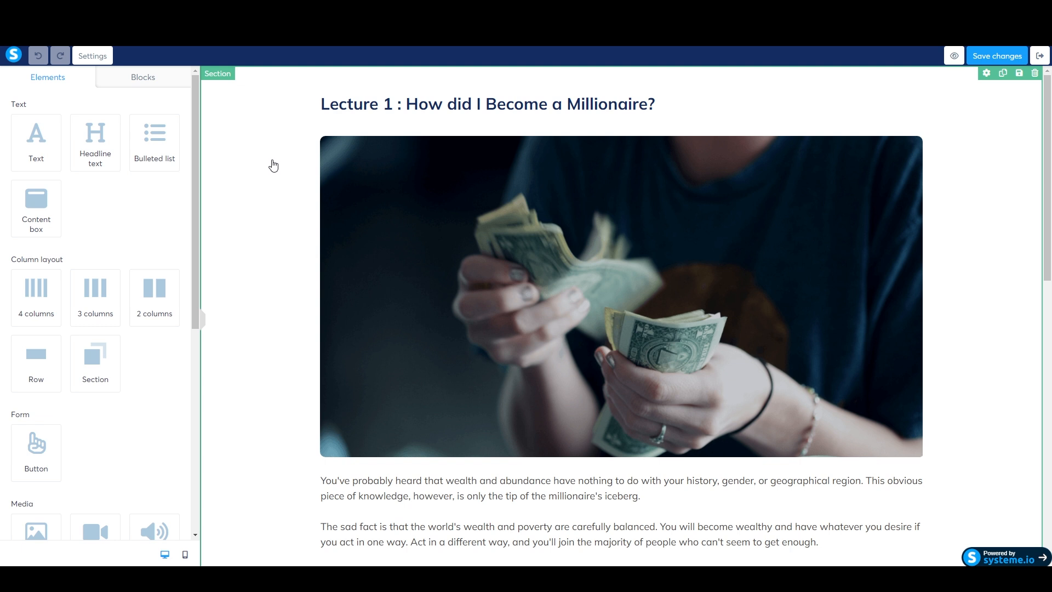
{"action": "triple_click", "coordinate": [496, 99]}
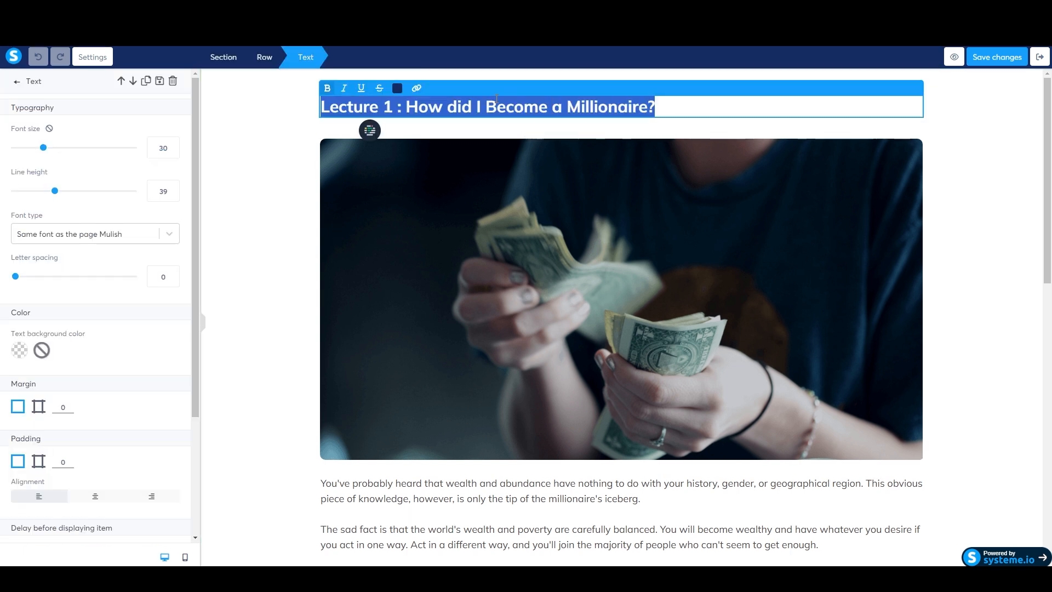
{"action": "type", "text": "Intro to Grat"}
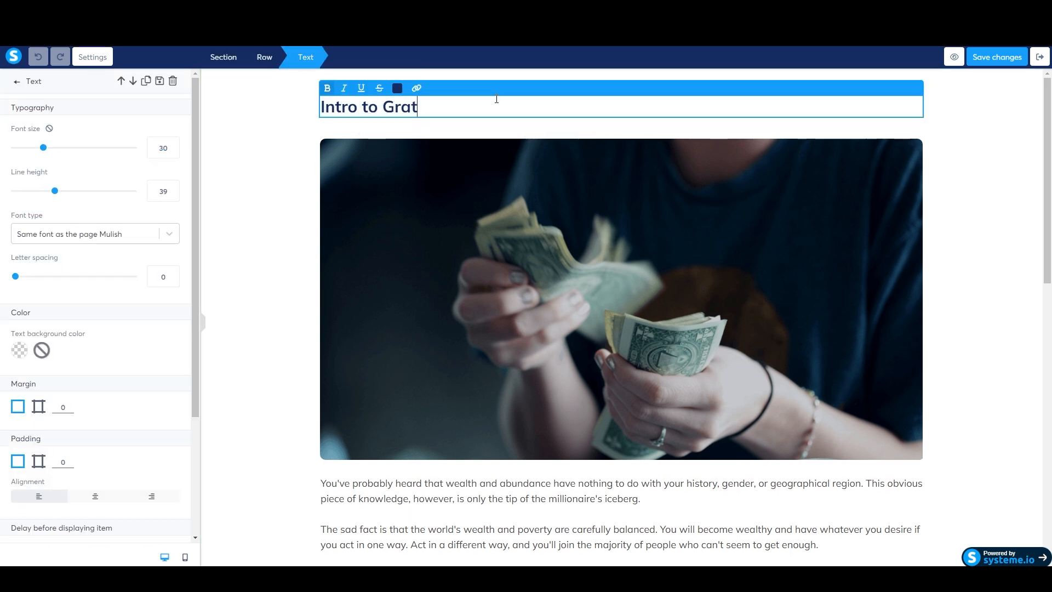
{"action": "type", "text": "itude: How to Use"}
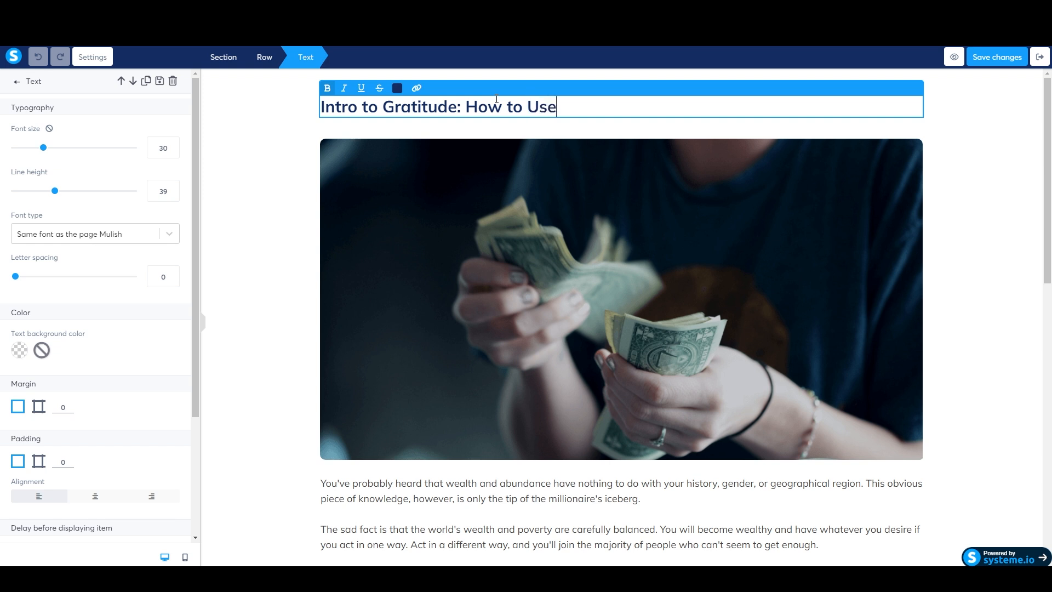
{"action": "type", "text": " This Course"}
- Delete the banner image under the lecture headline and place a Video element in its spot
{"action": "left_click", "coordinate": [890, 164]}
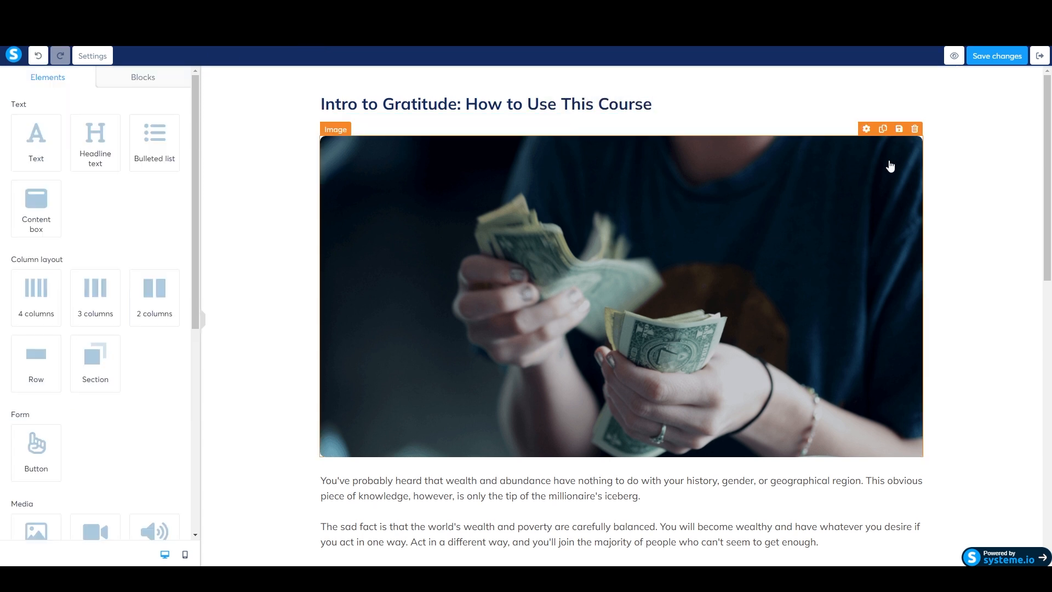
{"action": "left_click", "coordinate": [912, 133]}
{"action": "key", "text": "Return"}
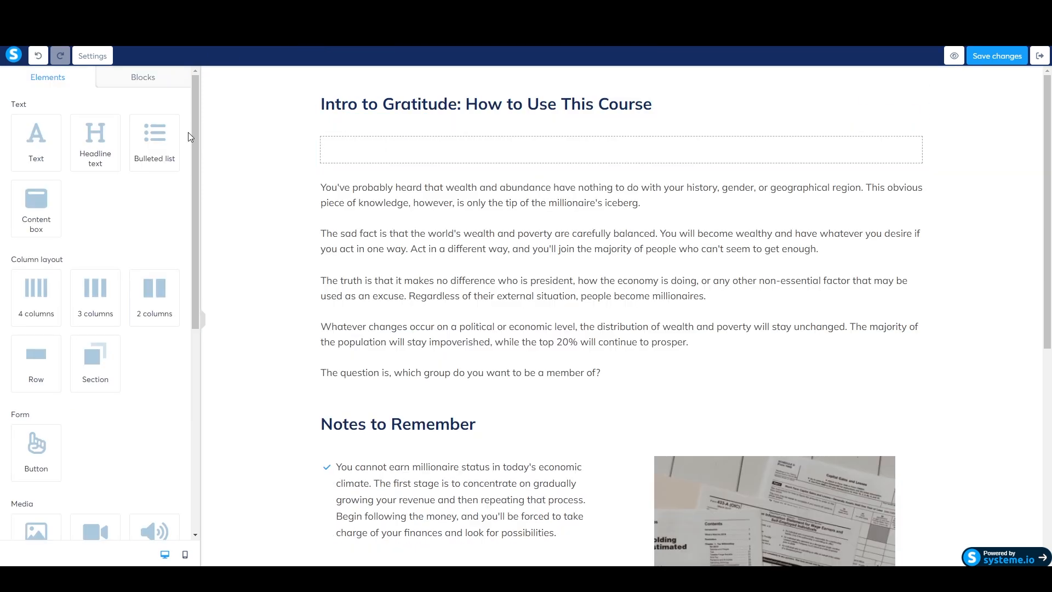
{"action": "scroll", "coordinate": [107, 206], "scroll_direction": "down", "scroll_amount": 4}
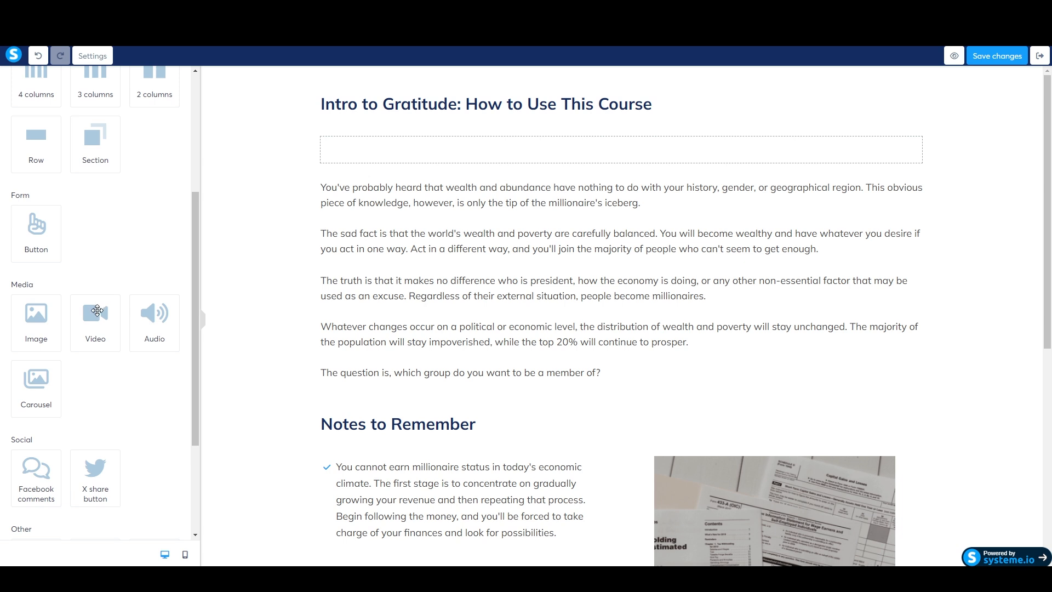
{"action": "left_click_drag", "start_coordinate": [96, 315], "coordinate": [386, 149]}
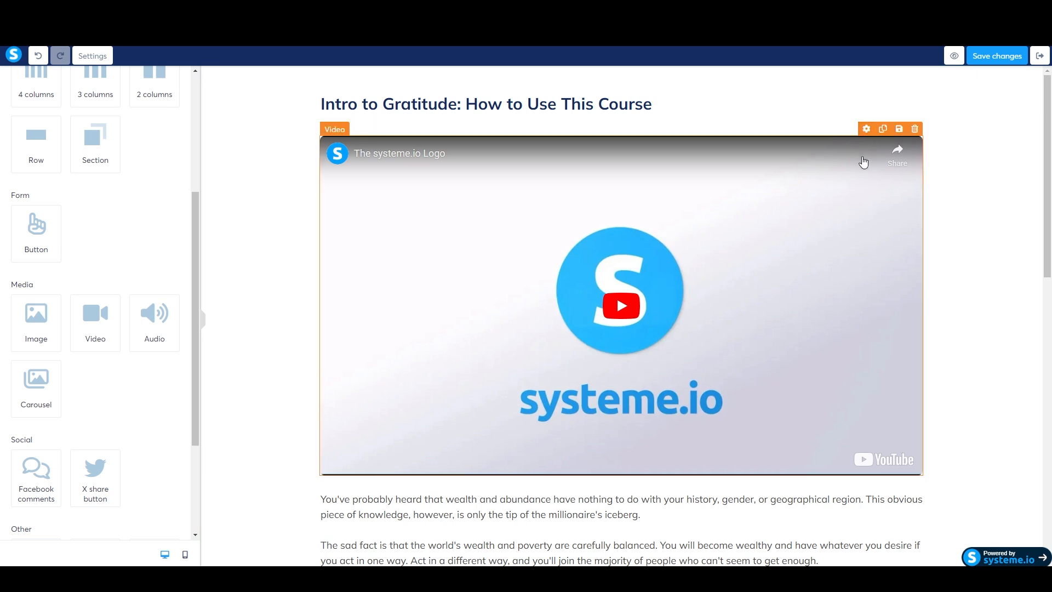
- Set the video's type to Upload file, upload Introduction.mp4 from the Upsell-Module1-TrainingVideos folder and insert it
{"action": "left_click", "coordinate": [866, 129]}
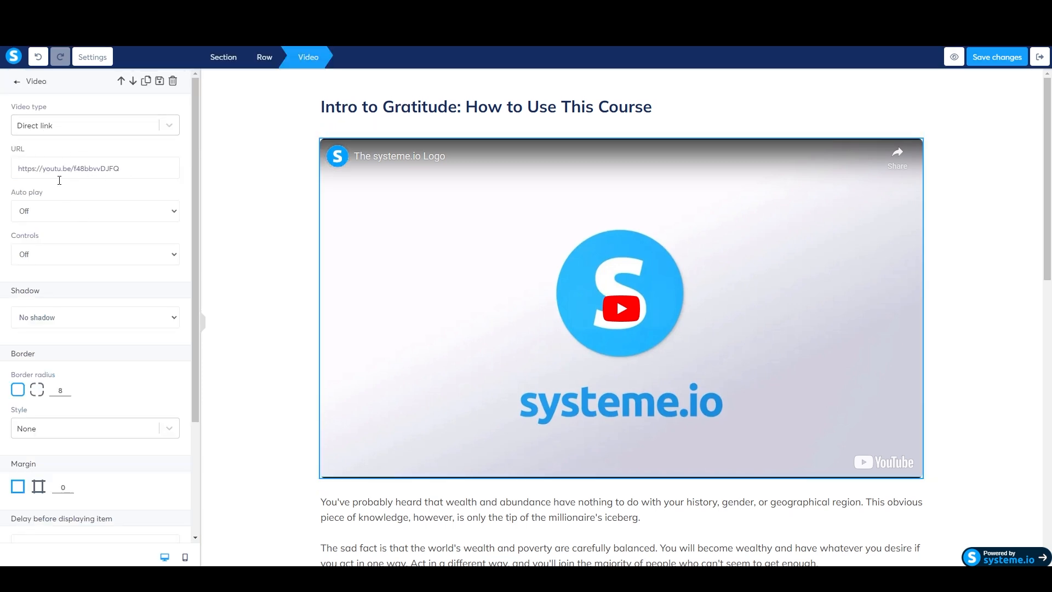
{"action": "left_click", "coordinate": [166, 128]}
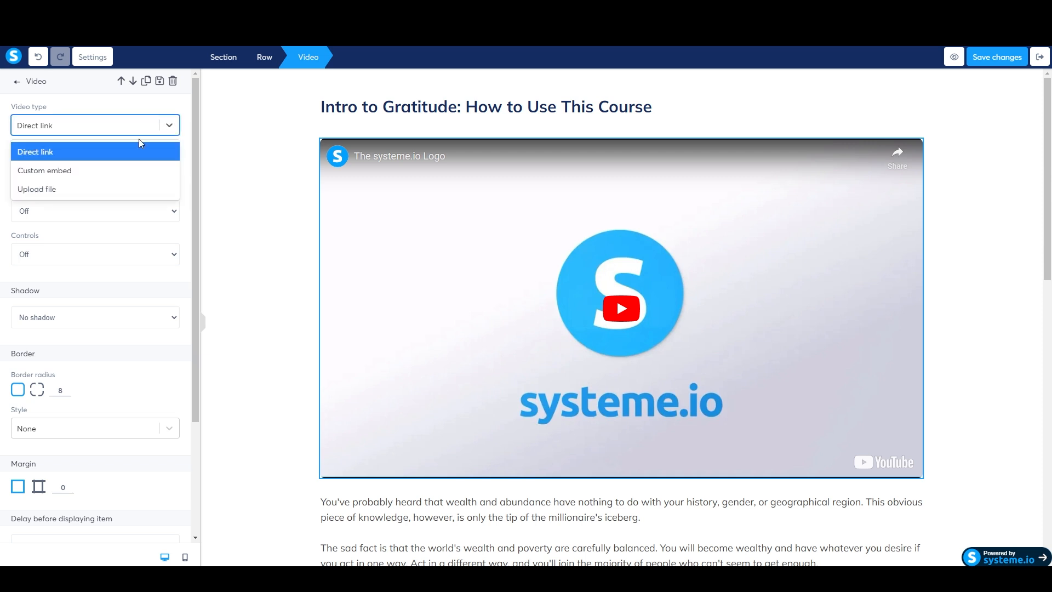
{"action": "left_click", "coordinate": [111, 187]}
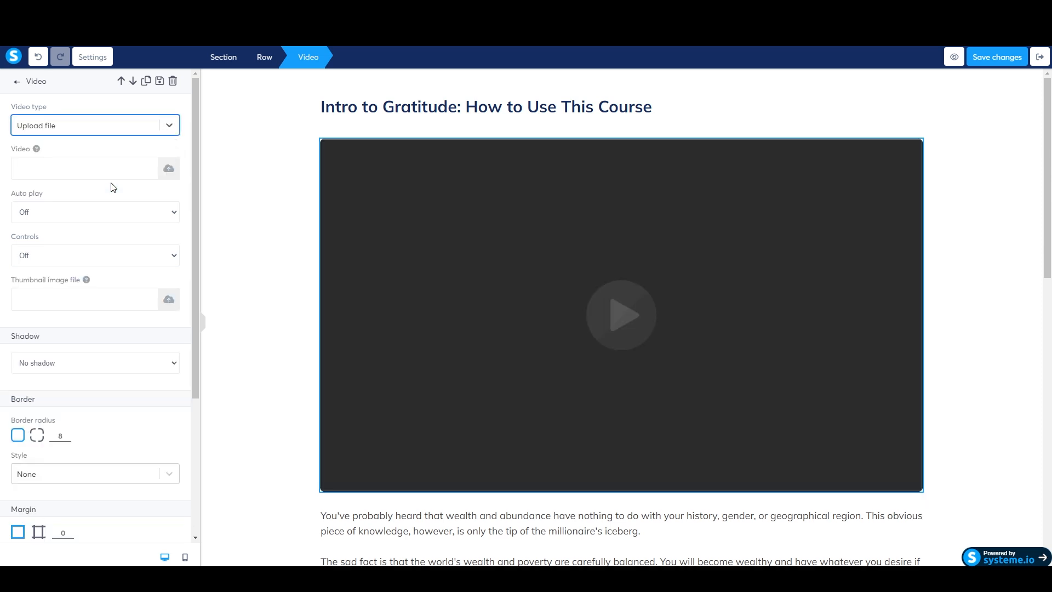
{"action": "left_click", "coordinate": [168, 170]}
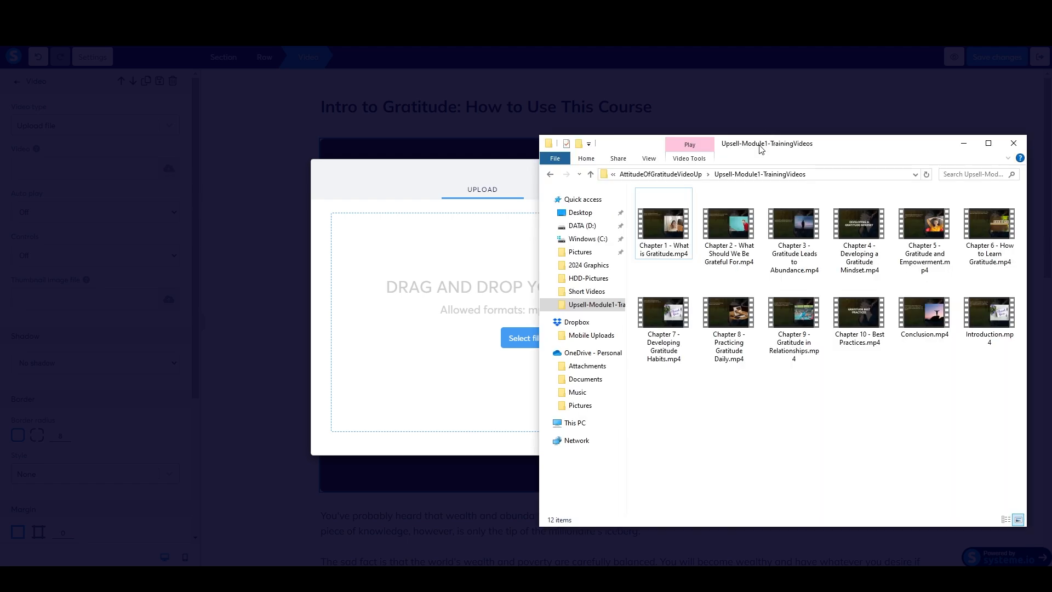
{"action": "left_click", "coordinate": [862, 351]}
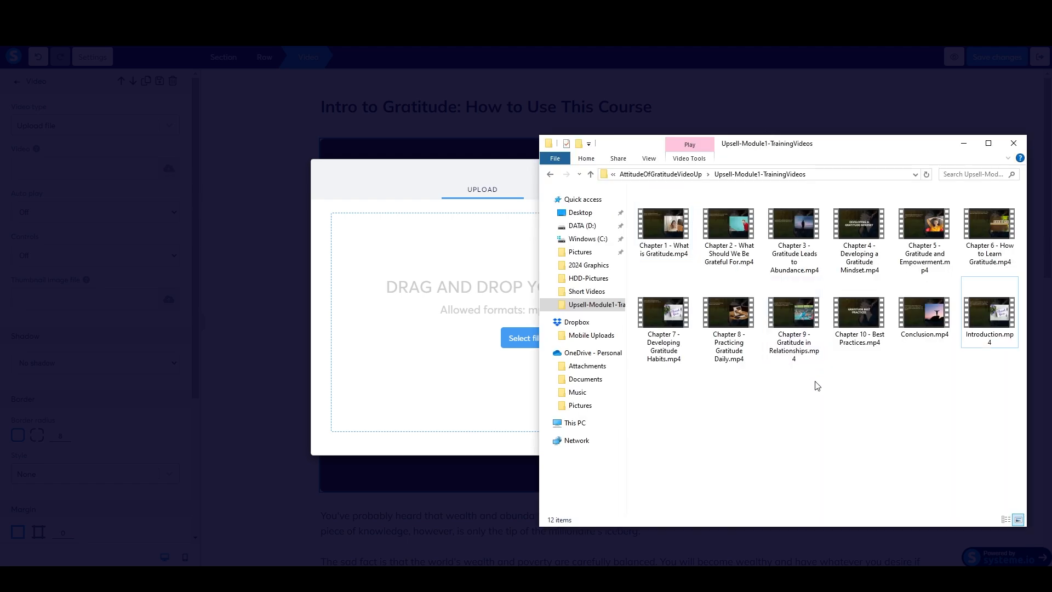
{"action": "left_click_drag", "start_coordinate": [988, 320], "coordinate": [425, 326]}
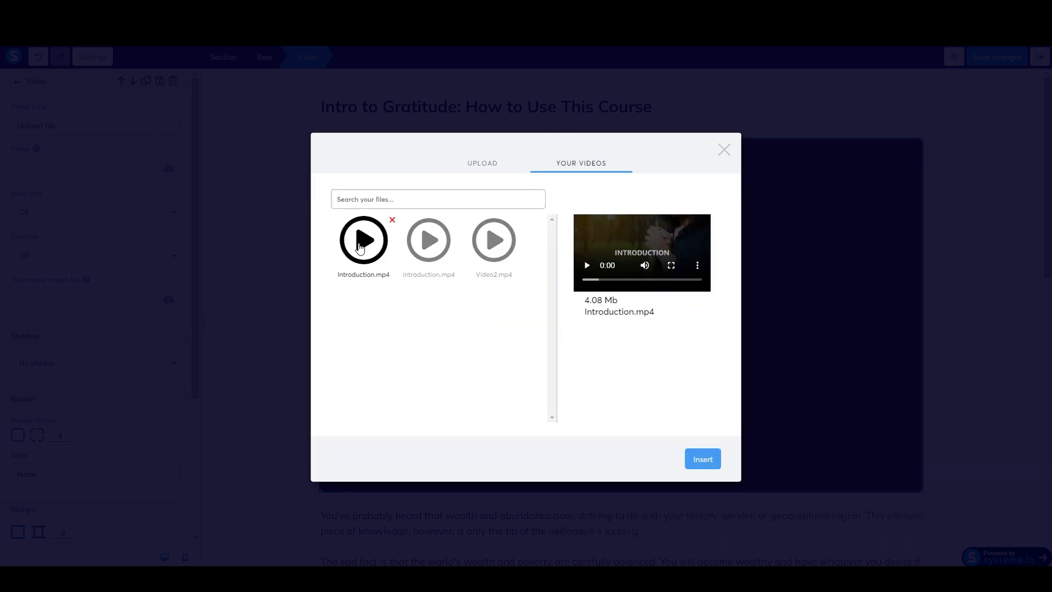
{"action": "left_click", "coordinate": [703, 460]}
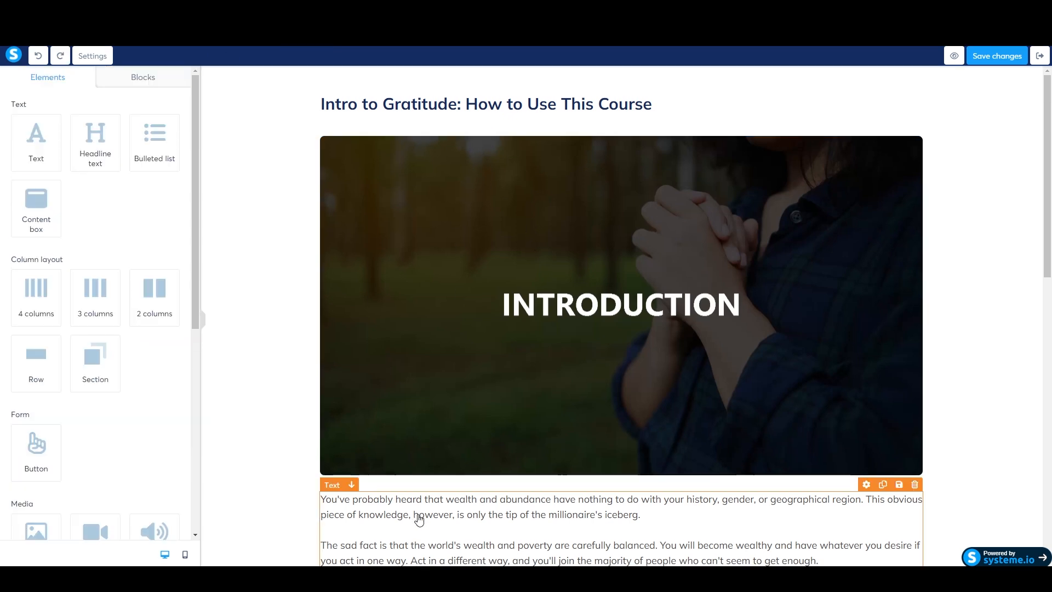
- Move the opening two-paragraph text block above the introduction video and save the lecture
{"action": "left_click_drag", "start_coordinate": [419, 519], "coordinate": [433, 137]}
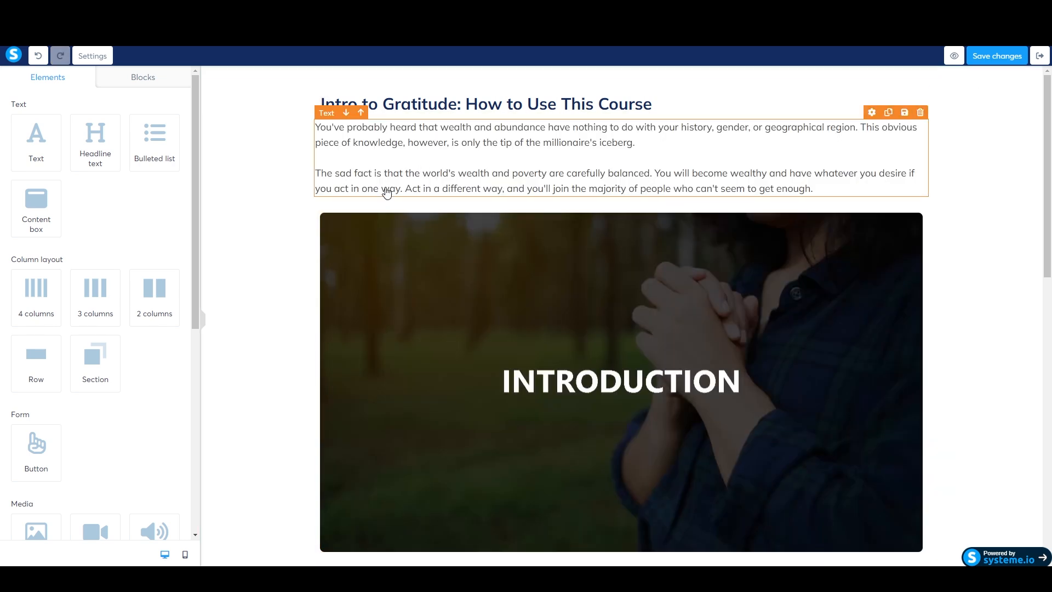
{"action": "scroll", "coordinate": [446, 470], "scroll_direction": "down", "scroll_amount": 4}
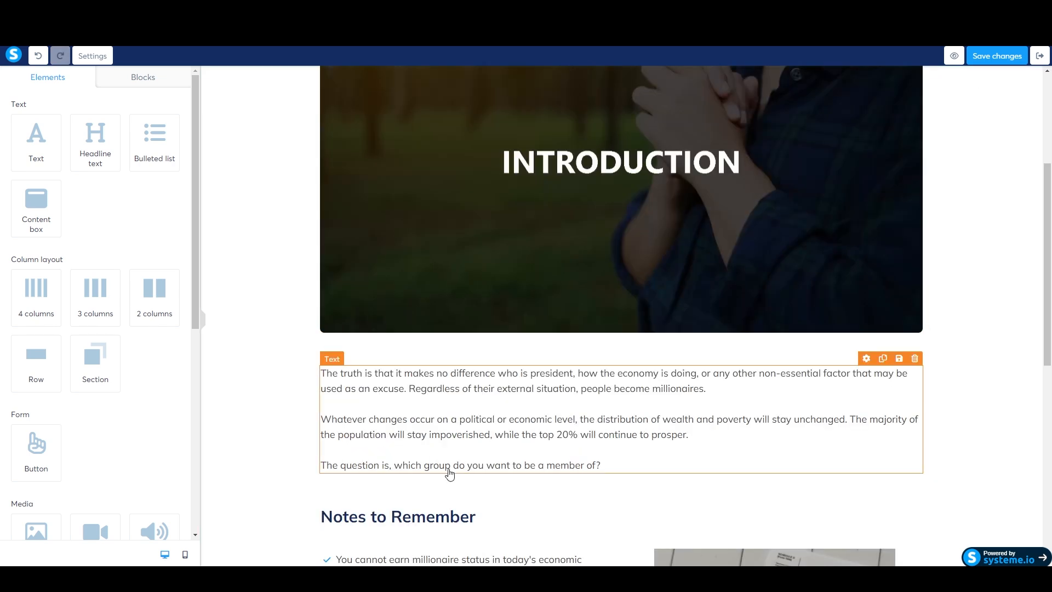
{"action": "scroll", "coordinate": [534, 435], "scroll_direction": "down", "scroll_amount": 4}
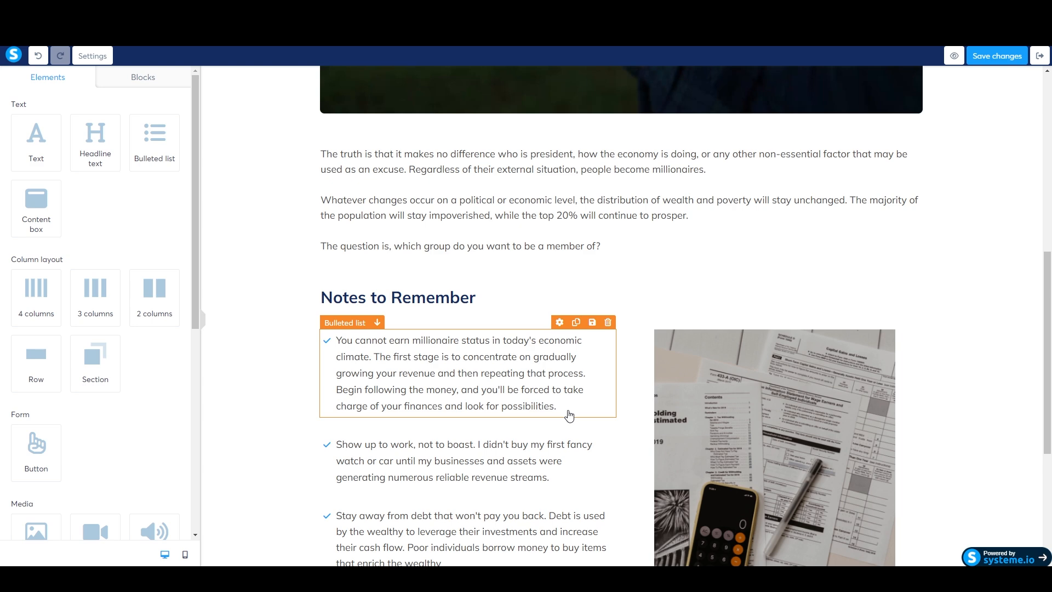
{"action": "scroll", "coordinate": [564, 383], "scroll_direction": "up", "scroll_amount": 8}
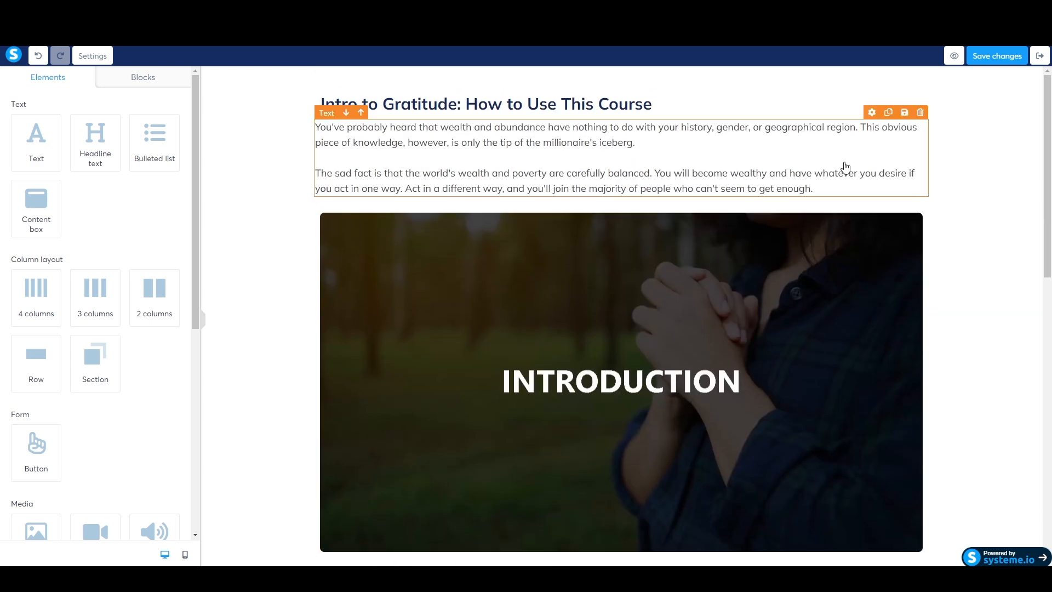
{"action": "left_click", "coordinate": [996, 57]}
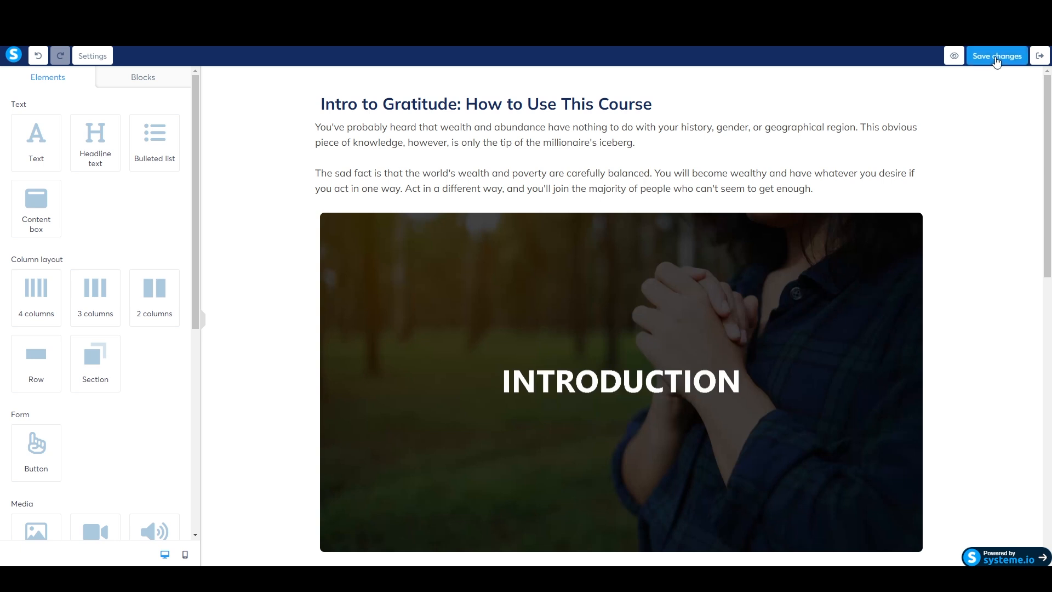
- Preview the lecture page, save the changes and return to the course curriculum
{"action": "left_click", "coordinate": [955, 56]}
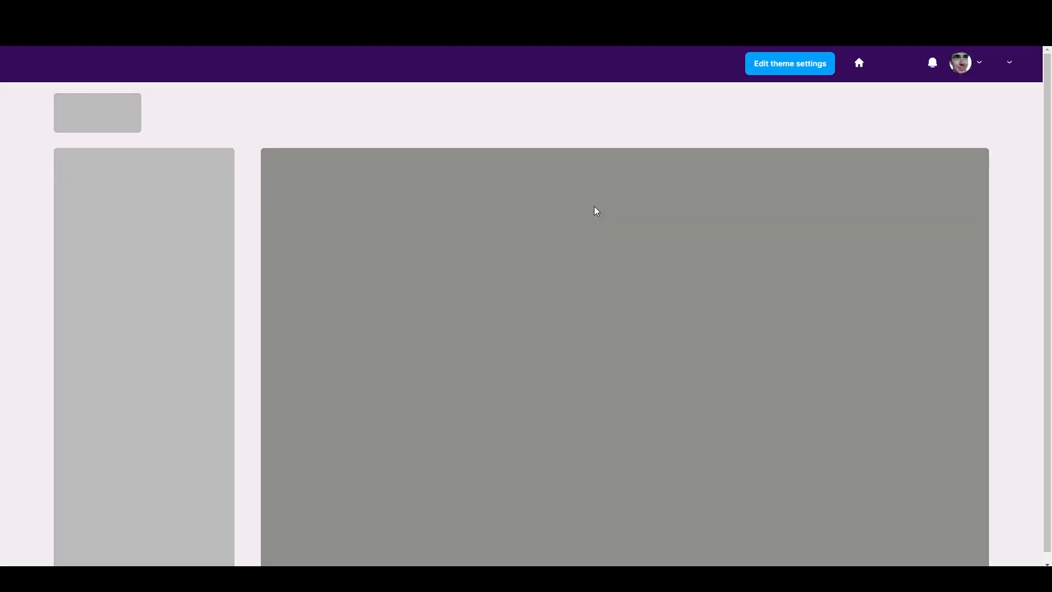
{"action": "scroll", "coordinate": [459, 130], "scroll_direction": "down", "scroll_amount": 2}
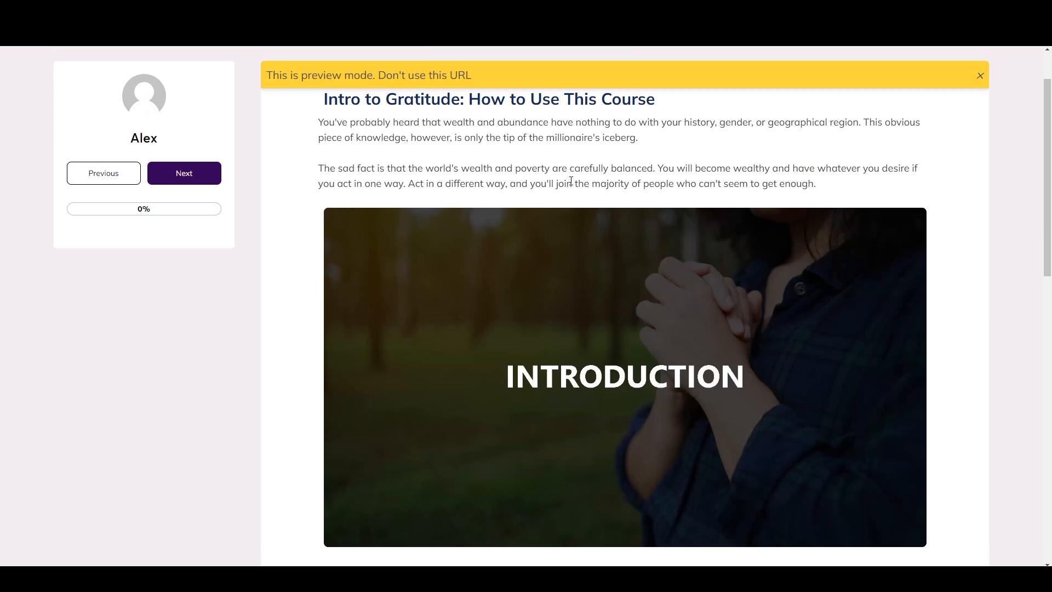
{"action": "scroll", "coordinate": [624, 349], "scroll_direction": "down", "scroll_amount": 1}
{"action": "key", "text": "ctrl+w"}
{"action": "left_click", "coordinate": [990, 57]}
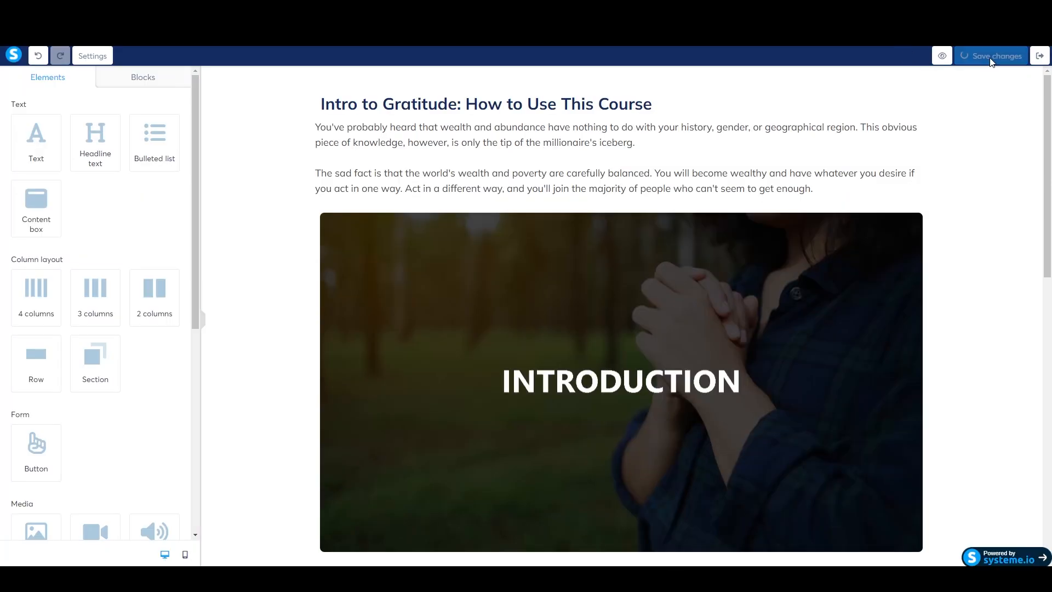
{"action": "left_click", "coordinate": [1039, 57]}
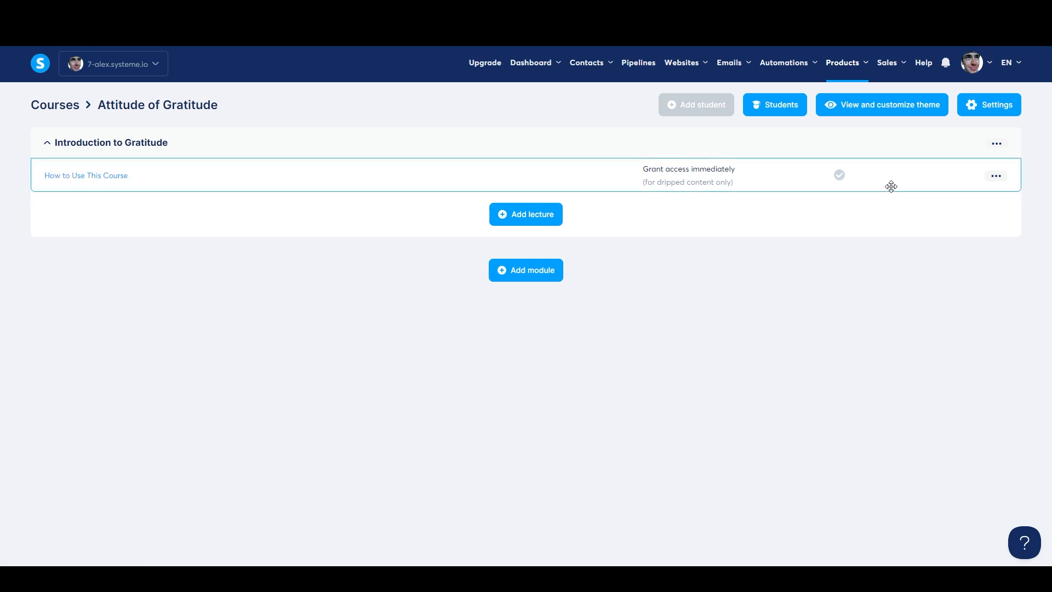
- Duplicate the How to Use This Course lecture within the Introduction to Gratitude module
{"action": "left_click", "coordinate": [1002, 178]}
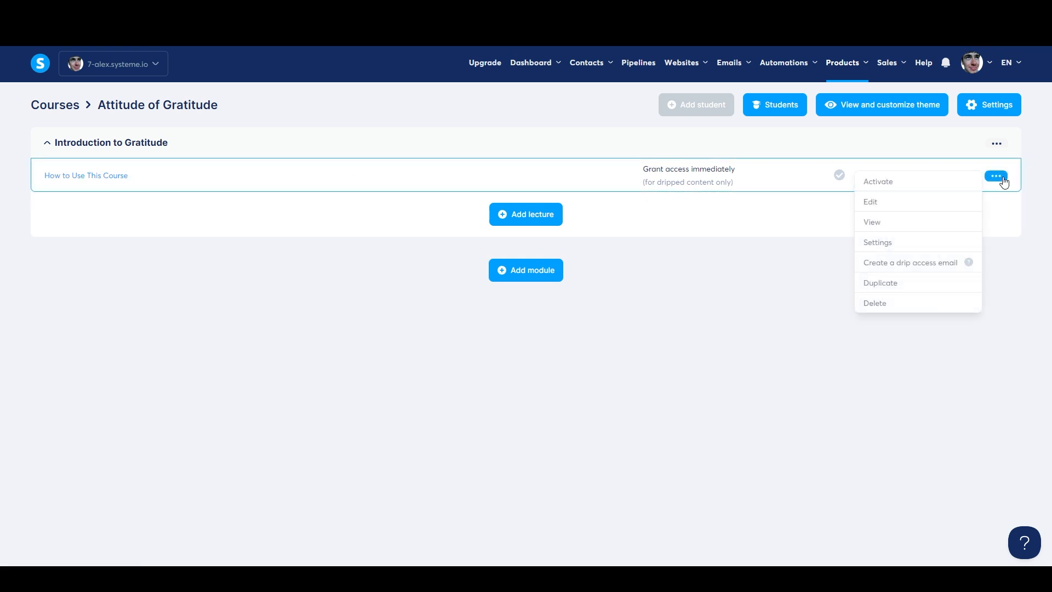
{"action": "left_click", "coordinate": [880, 283]}
{"action": "left_click", "coordinate": [478, 348]}
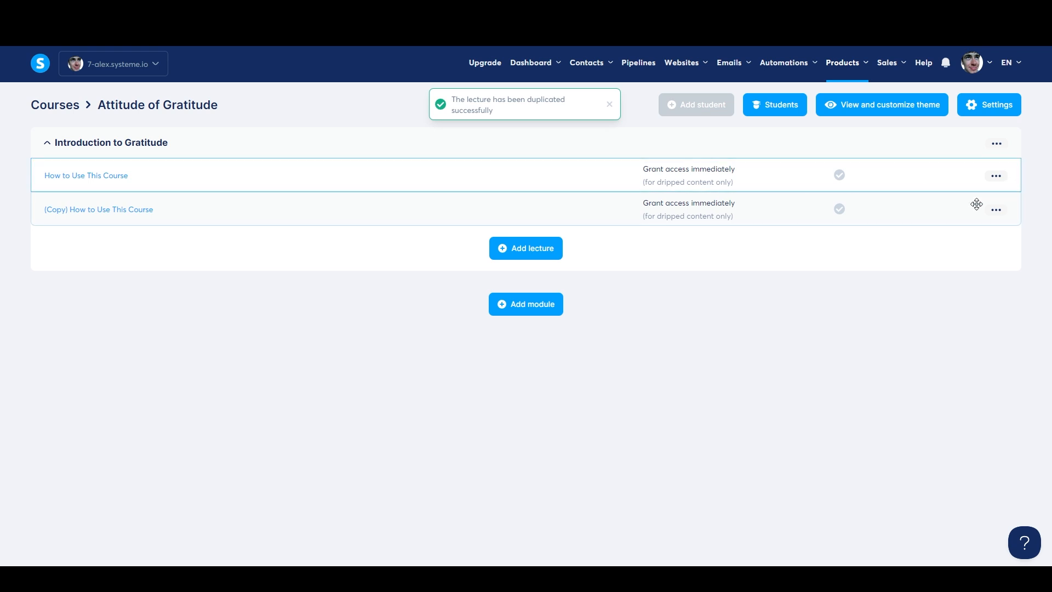
- Start another duplication of the original How to Use This Course lecture
{"action": "left_click", "coordinate": [995, 211]}
{"action": "left_click", "coordinate": [996, 176]}
{"action": "left_click", "coordinate": [996, 176]}
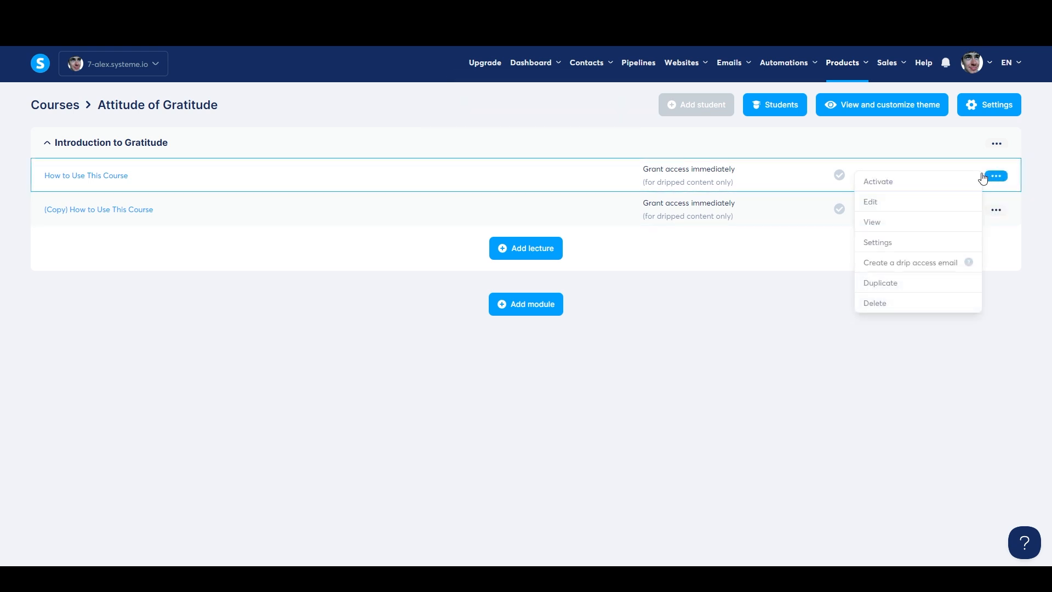
{"action": "left_click", "coordinate": [880, 280]}
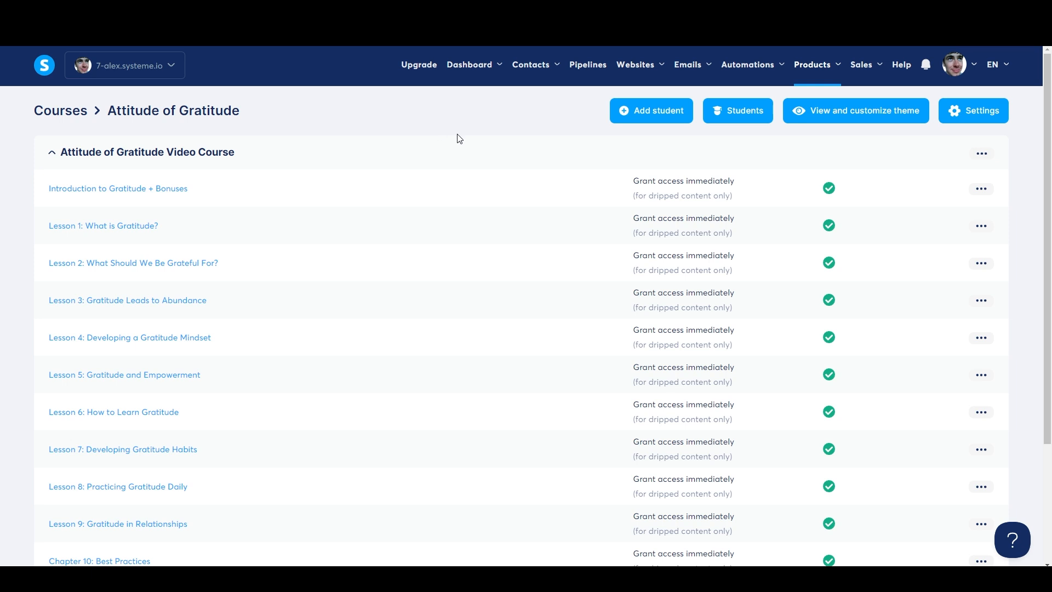
- Collapse the Attitude of Gratitude Video Course module and create a new module named "fd"
{"action": "left_click", "coordinate": [979, 155]}
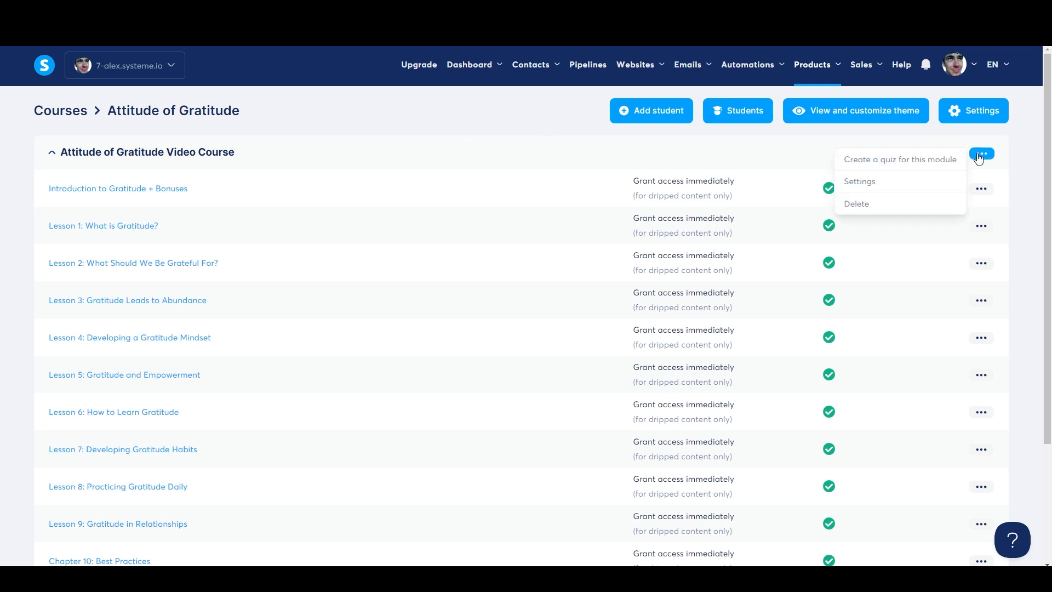
{"action": "left_click", "coordinate": [52, 154]}
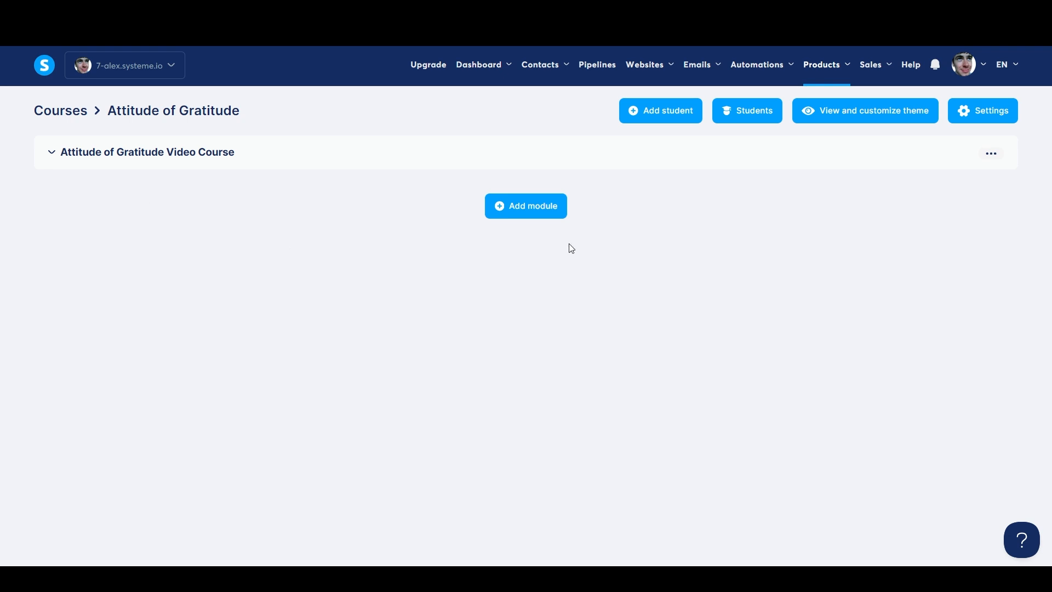
{"action": "left_click", "coordinate": [536, 212]}
{"action": "left_click", "coordinate": [422, 308]}
{"action": "type", "text": "fd"}
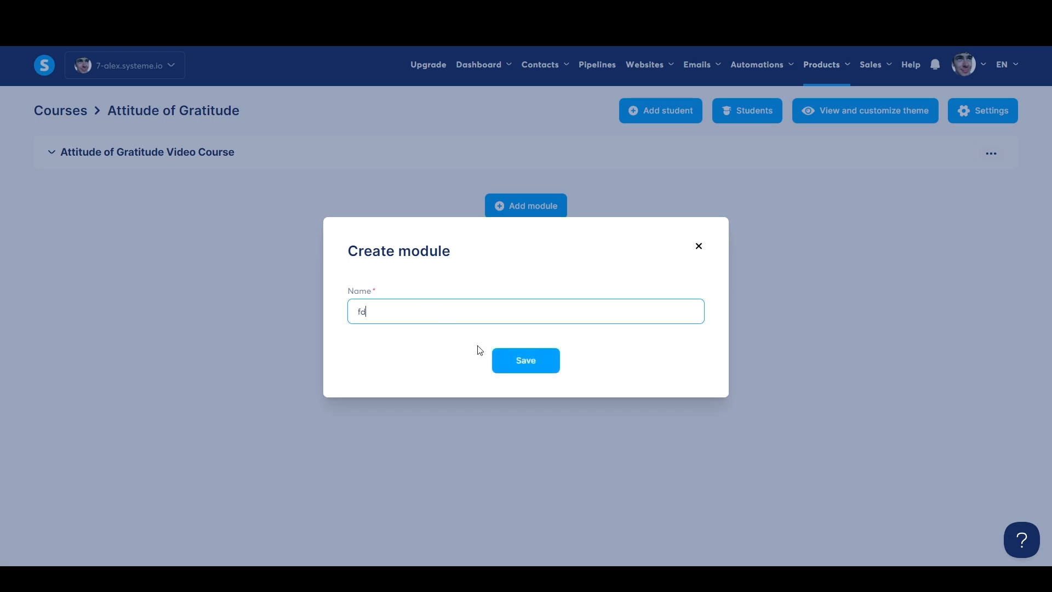
{"action": "left_click", "coordinate": [496, 360]}
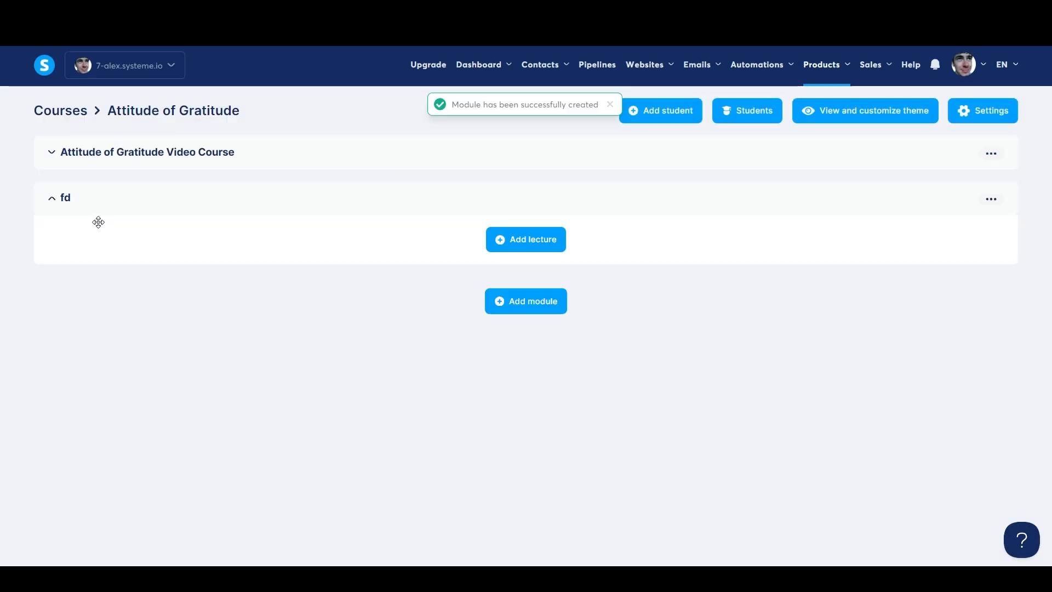
- Duplicate the Conclusion and Gratitude Inspiration lecture and move the copy into the fd module
{"action": "left_click", "coordinate": [51, 153]}
{"action": "scroll", "coordinate": [107, 206], "scroll_direction": "down", "scroll_amount": 5}
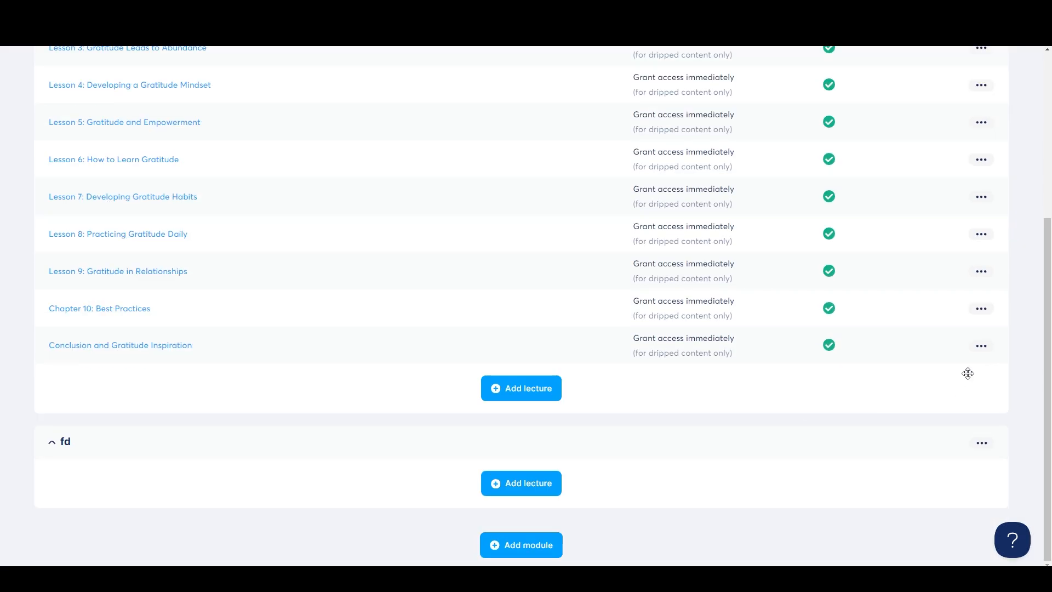
{"action": "left_click", "coordinate": [983, 348]}
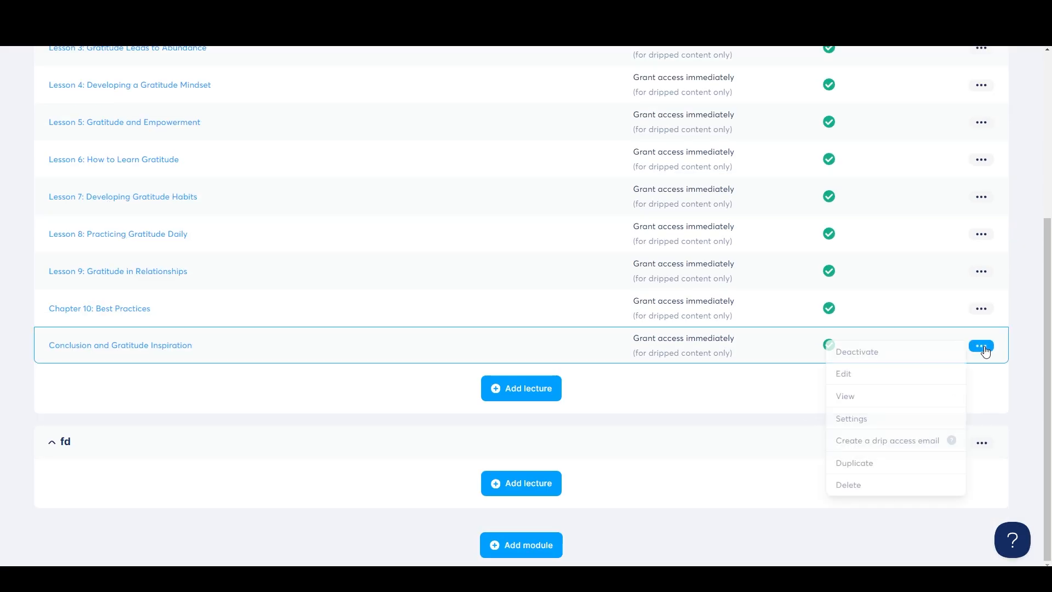
{"action": "left_click", "coordinate": [855, 463]}
{"action": "left_click", "coordinate": [434, 347]}
{"action": "left_click_drag", "start_coordinate": [54, 333], "coordinate": [94, 462]}
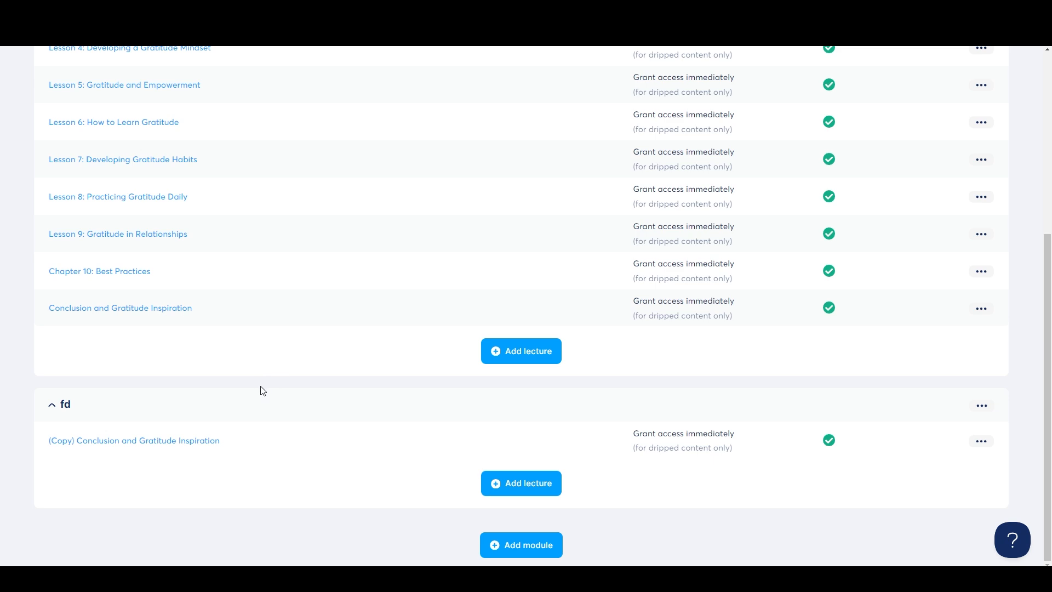
- Delete the fd module together with the lecture copy inside it
{"action": "left_click", "coordinate": [981, 405]}
{"action": "left_click", "coordinate": [871, 456]}
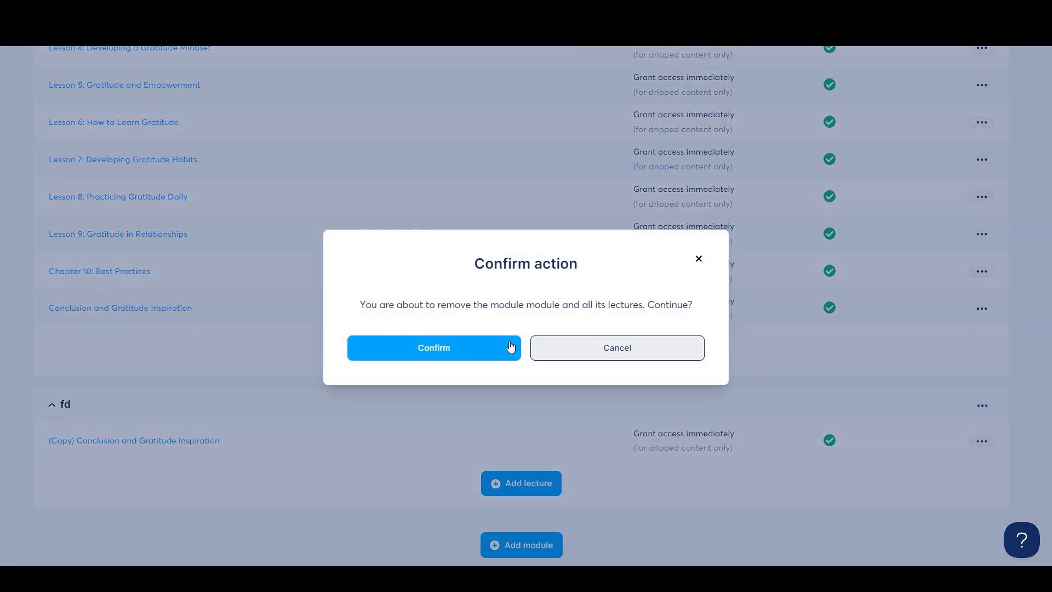
{"action": "left_click", "coordinate": [462, 354]}
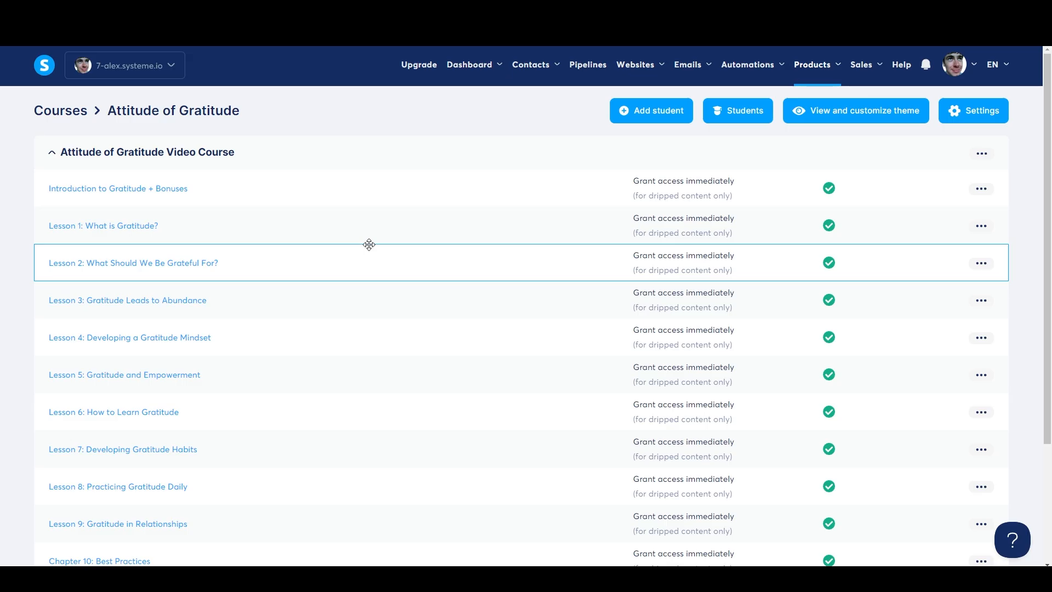
- Open the Introduction to Gratitude + Bonuses lecture page and view the upload options for its introduction video
{"action": "left_click", "coordinate": [133, 191]}
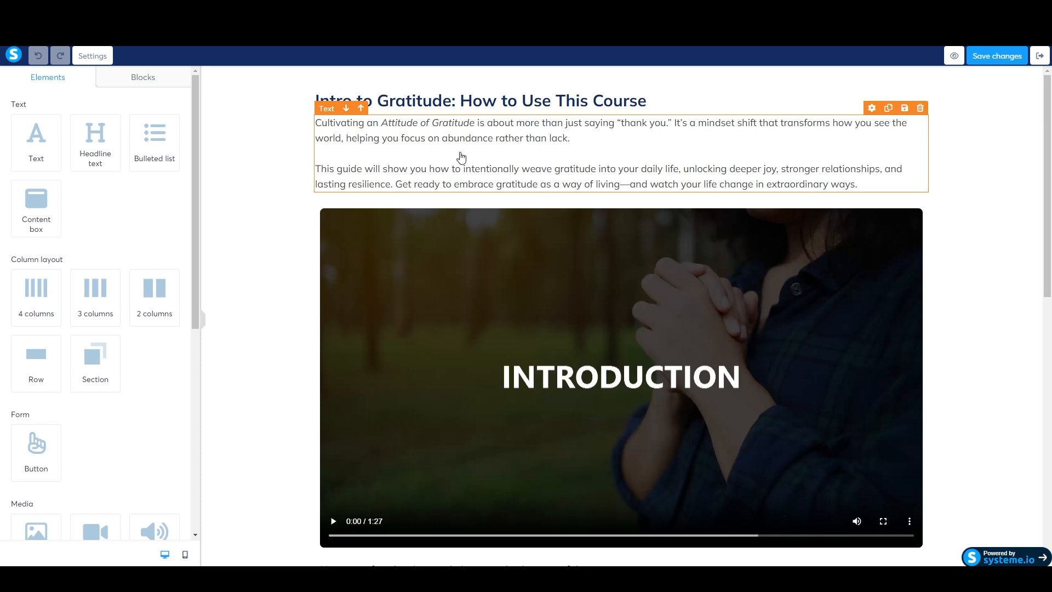
{"action": "left_click", "coordinate": [473, 283]}
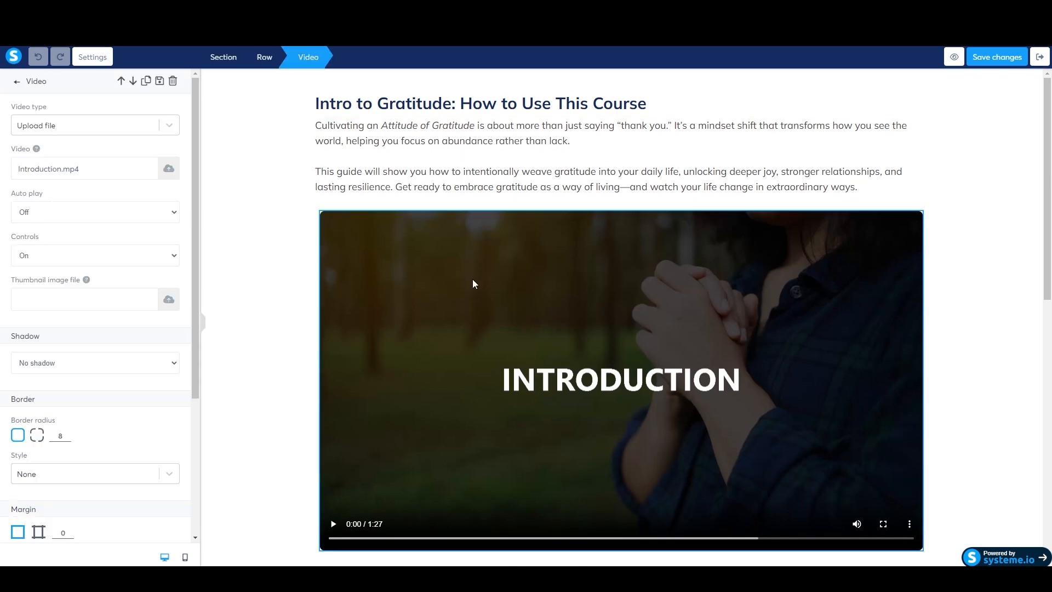
{"action": "left_click", "coordinate": [168, 173]}
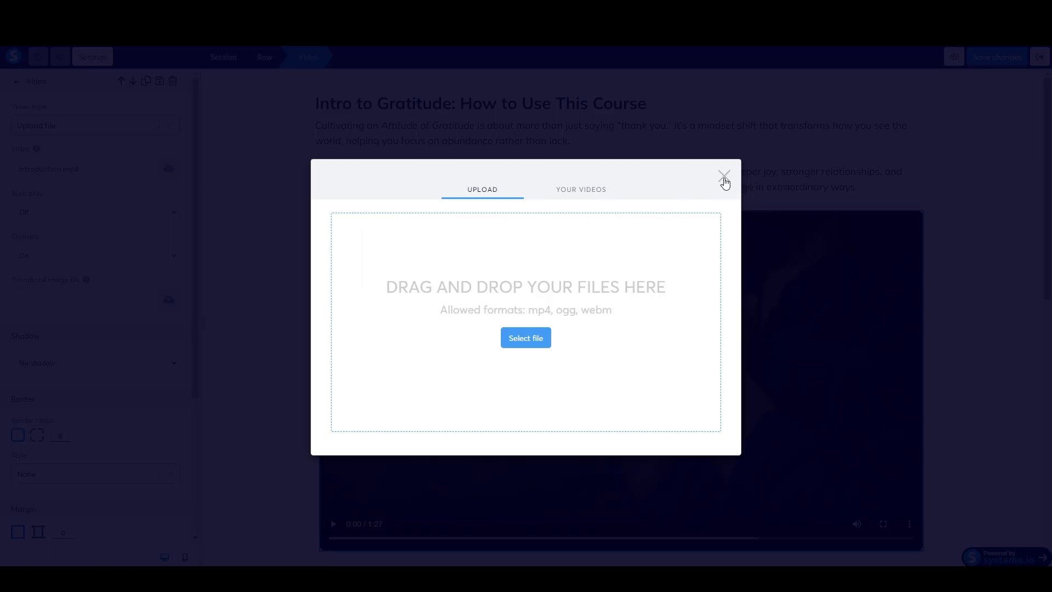
{"action": "left_click", "coordinate": [723, 175]}
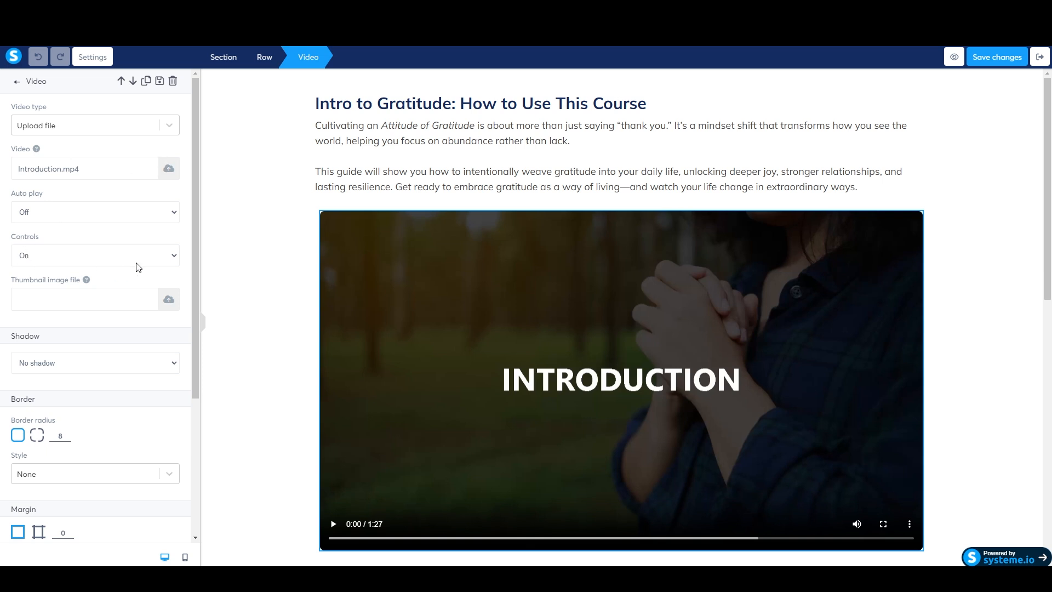
- Switch the introduction video's playback controls off and back on
{"action": "left_click", "coordinate": [174, 257]}
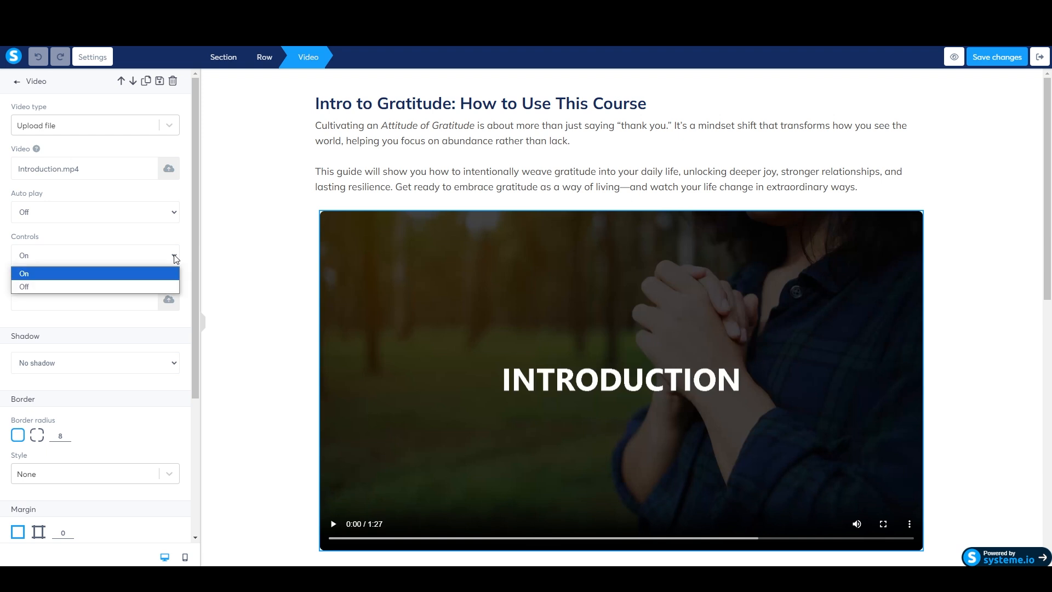
{"action": "left_click", "coordinate": [127, 285]}
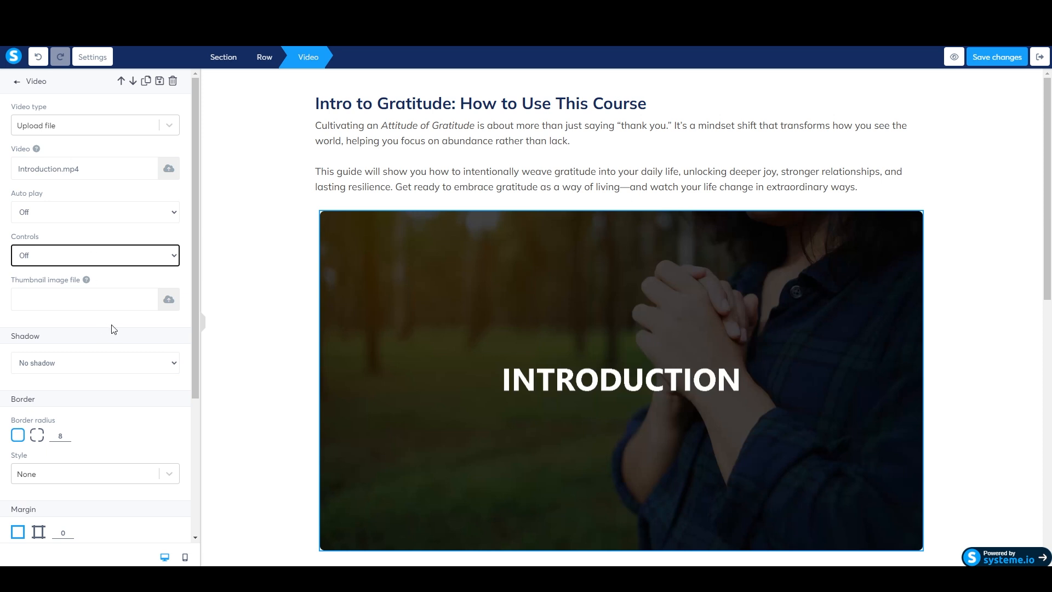
{"action": "left_click", "coordinate": [152, 257]}
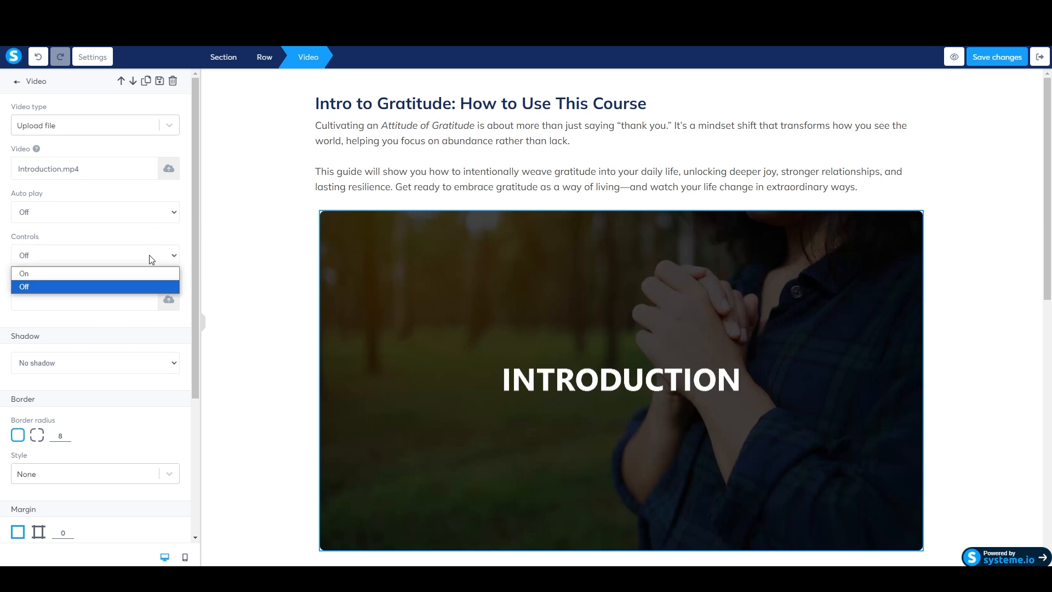
{"action": "left_click", "coordinate": [137, 273]}
{"action": "left_click", "coordinate": [156, 236]}
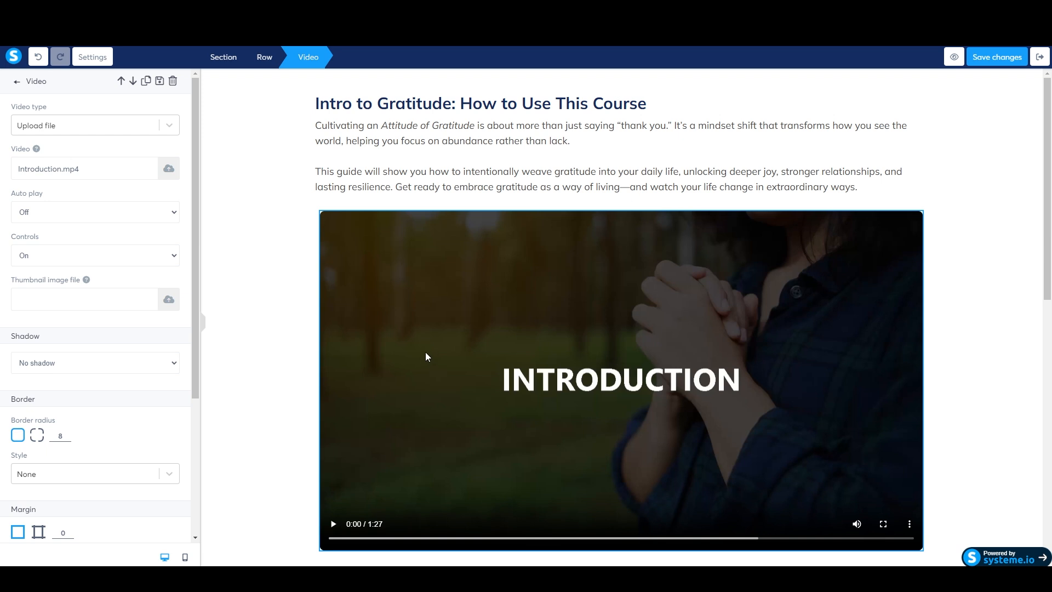
- Review the course tips and bonus downloads below the video, save the lecture page and return to the course curriculum
{"action": "left_click", "coordinate": [226, 251]}
{"action": "scroll", "coordinate": [241, 252], "scroll_direction": "down", "scroll_amount": 5}
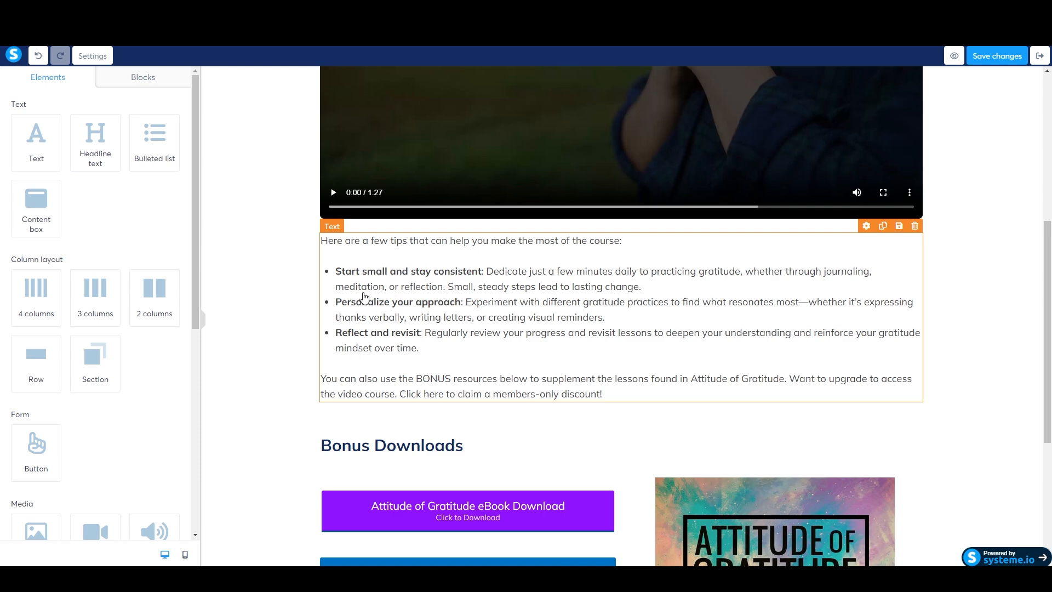
{"action": "scroll", "coordinate": [394, 306], "scroll_direction": "down", "scroll_amount": 3}
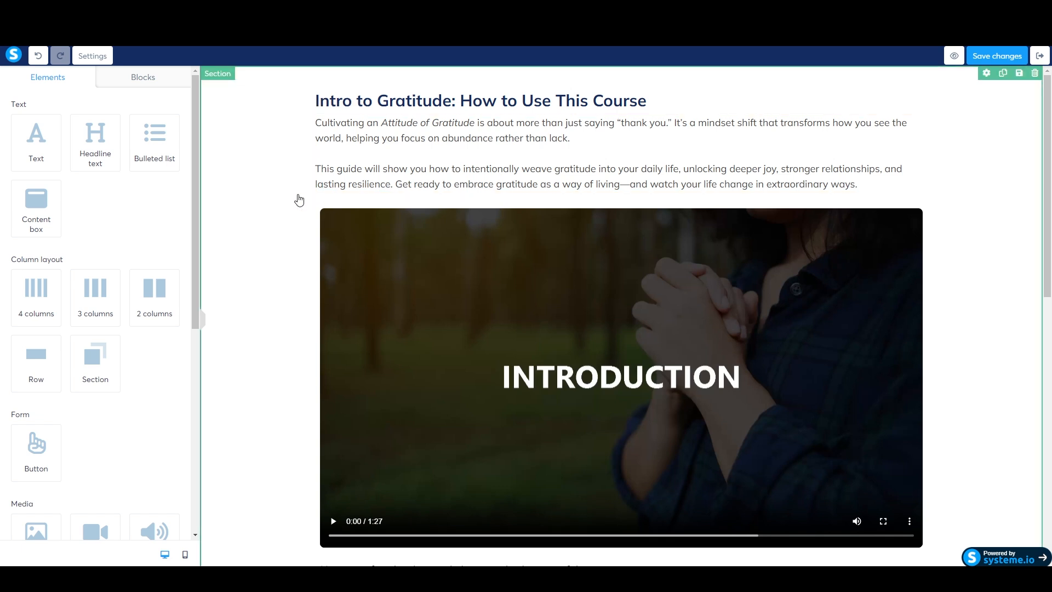
{"action": "left_click", "coordinate": [973, 56]}
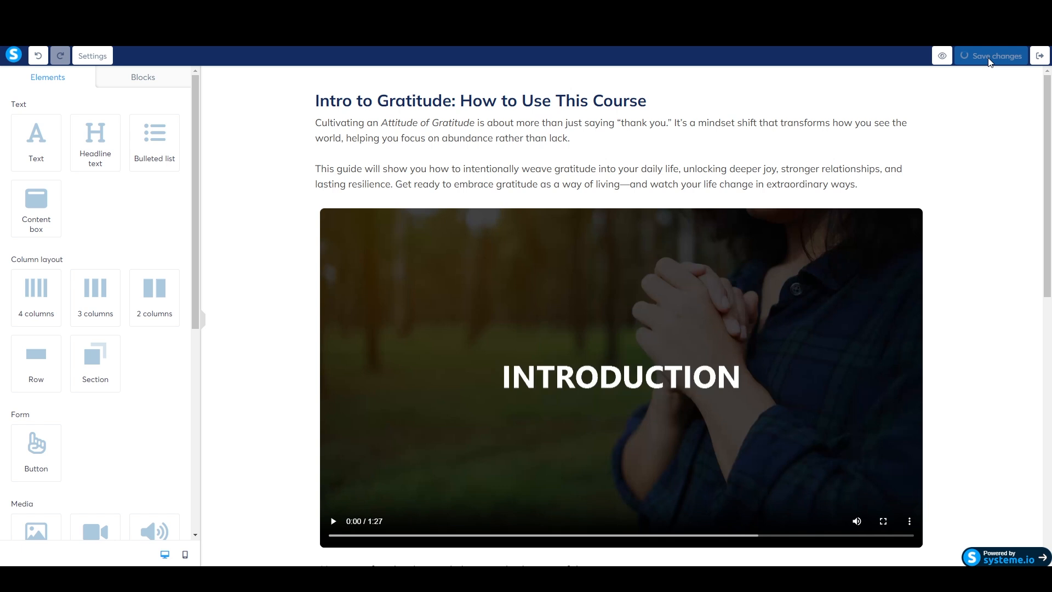
{"action": "left_click", "coordinate": [1039, 57]}
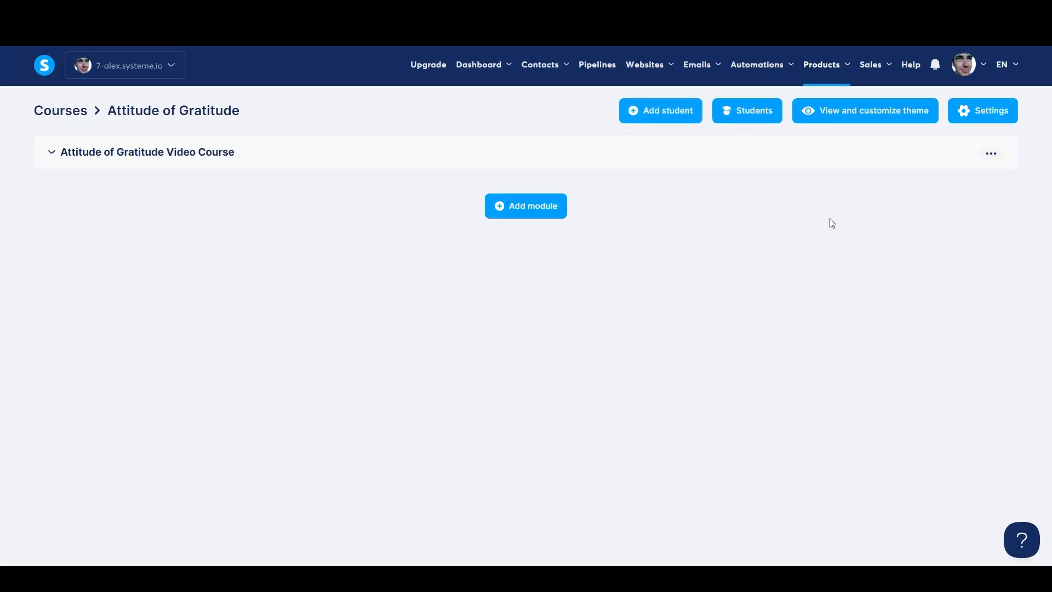
- Go to the list of all courses and check the actions available for the Attitude of Gratitude course
{"action": "left_click", "coordinate": [66, 110]}
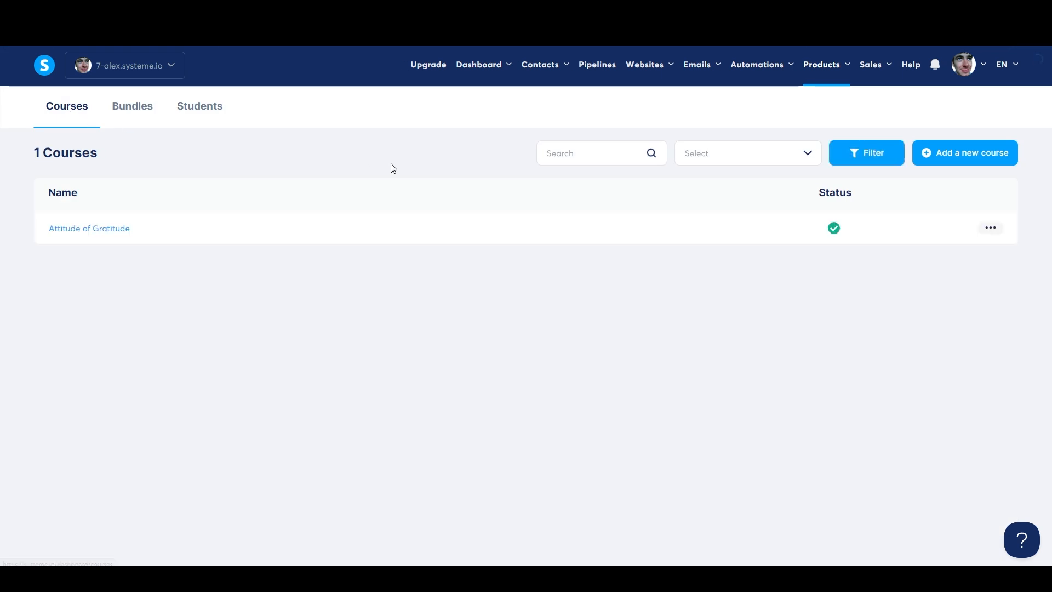
{"action": "left_click", "coordinate": [991, 229]}
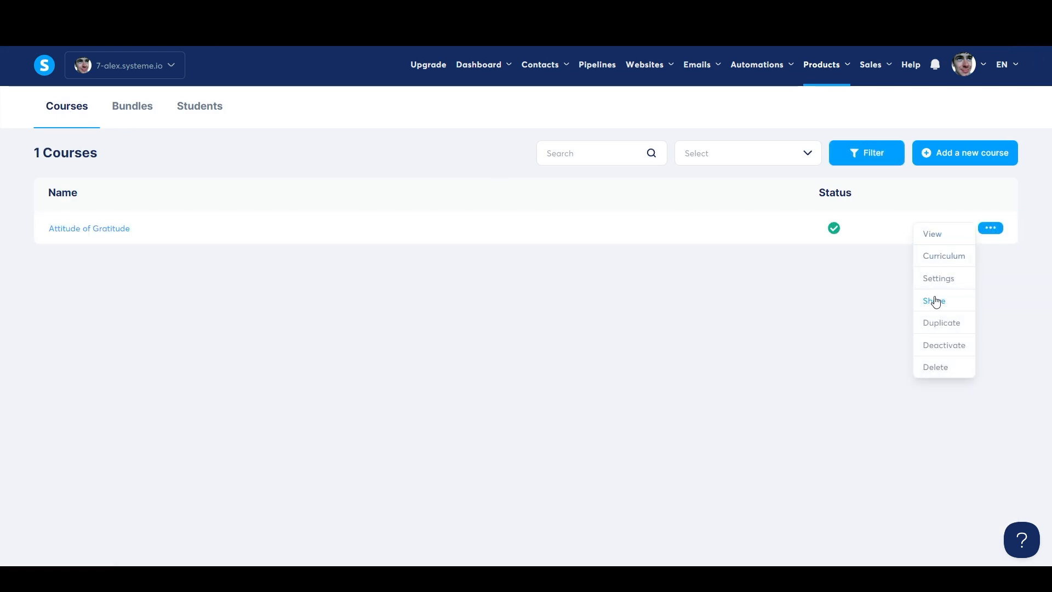
{"action": "left_click", "coordinate": [790, 281]}
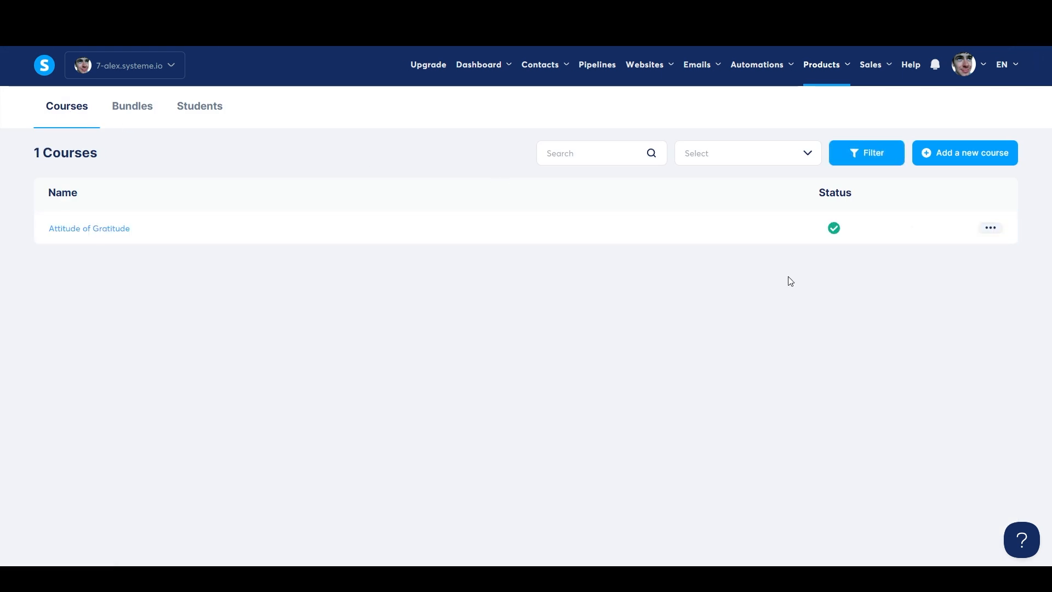